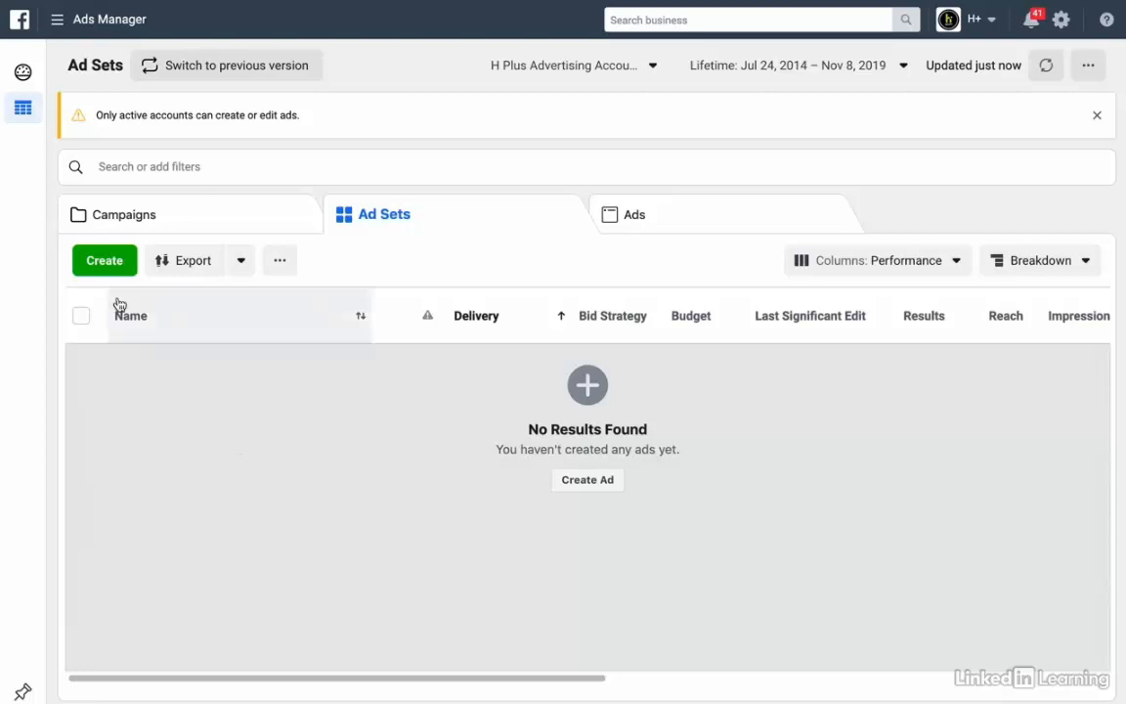
- Start a new campaign with the Brand awareness objective, keep its default name and continue to the ad set settings
click(103, 259)
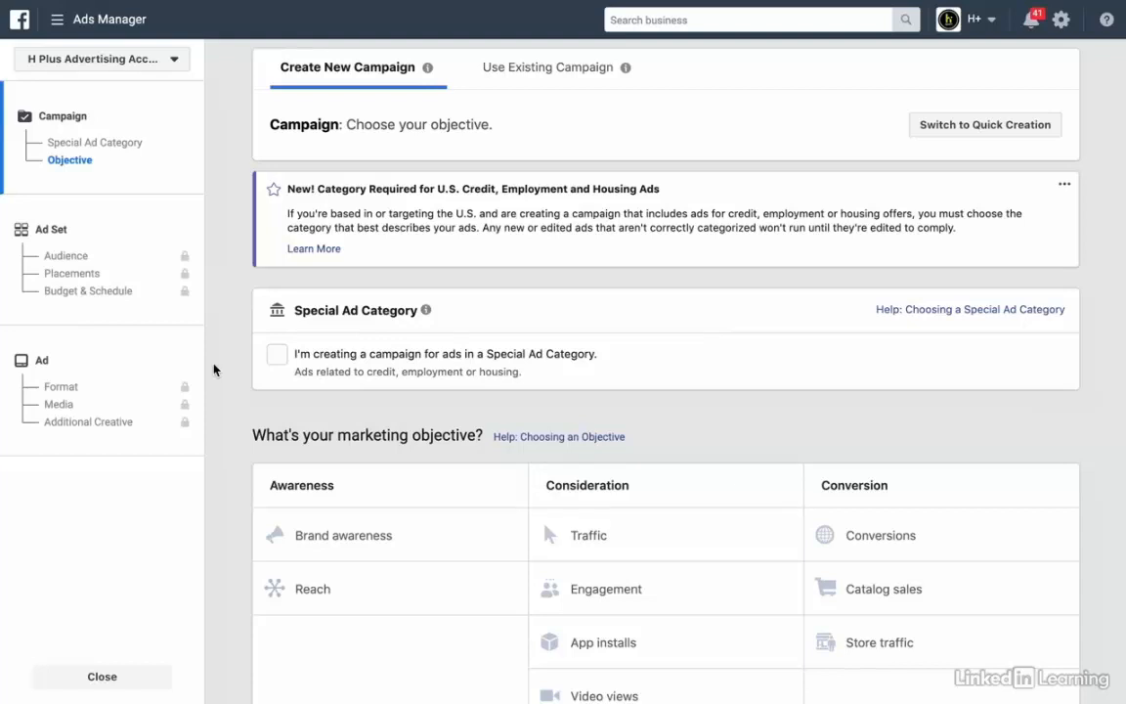
scroll(214, 369, down, 3)
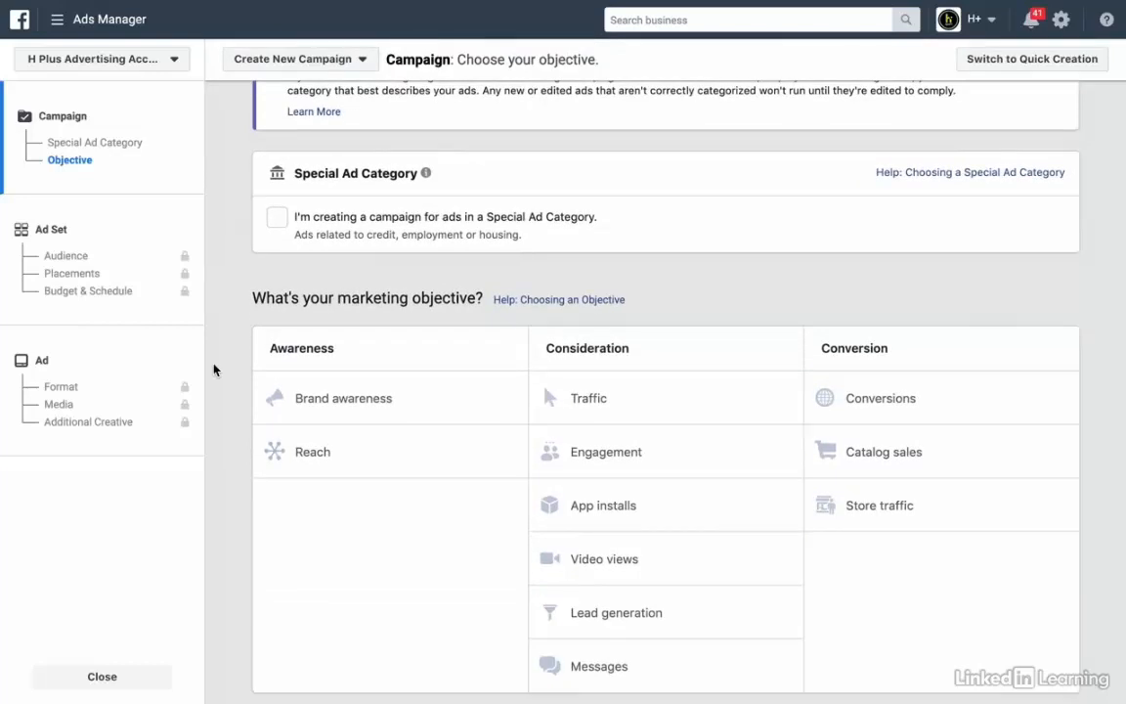
mouse_move(512, 399)
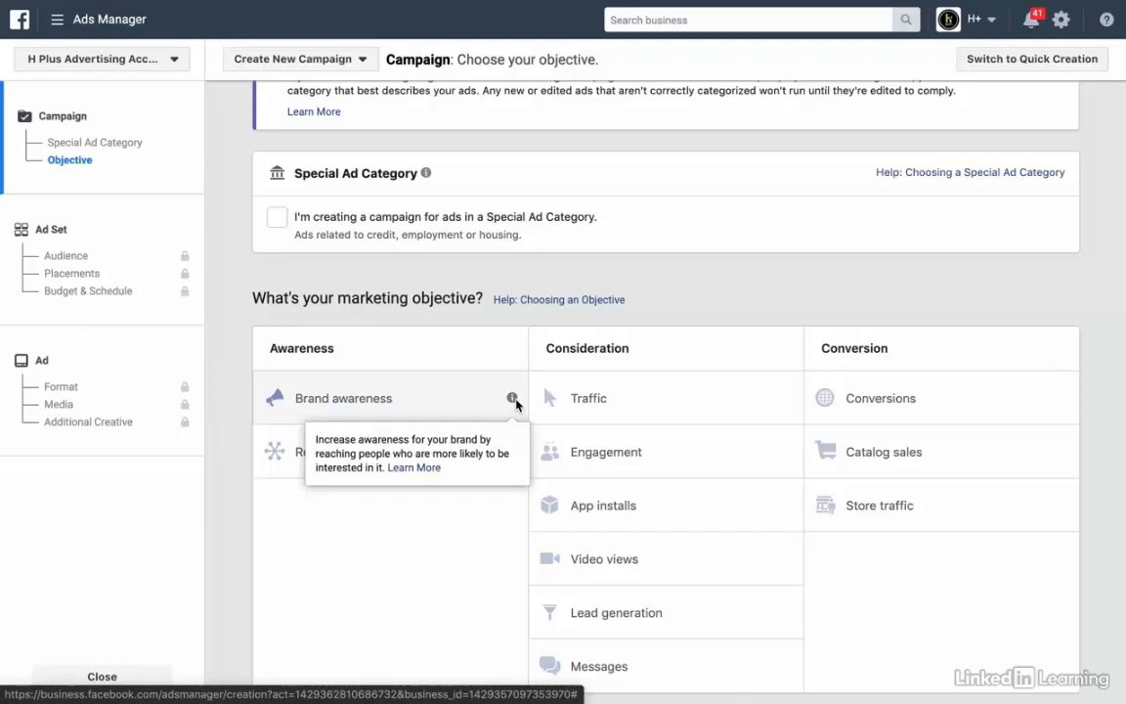
click(296, 404)
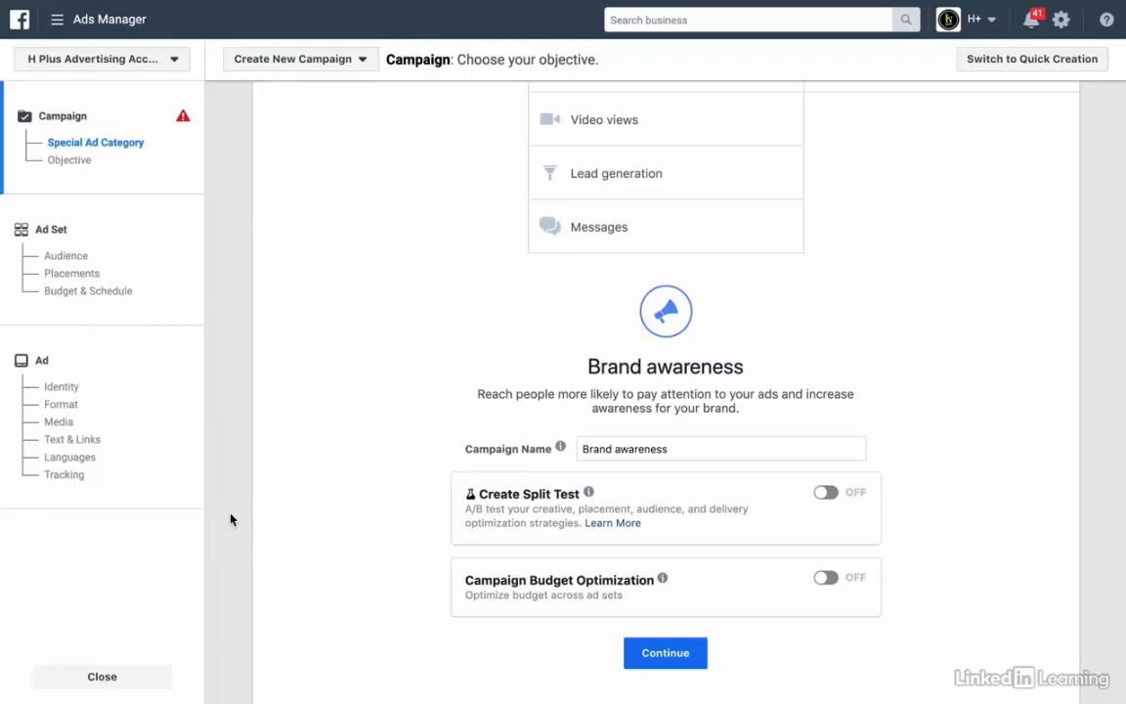
click(663, 654)
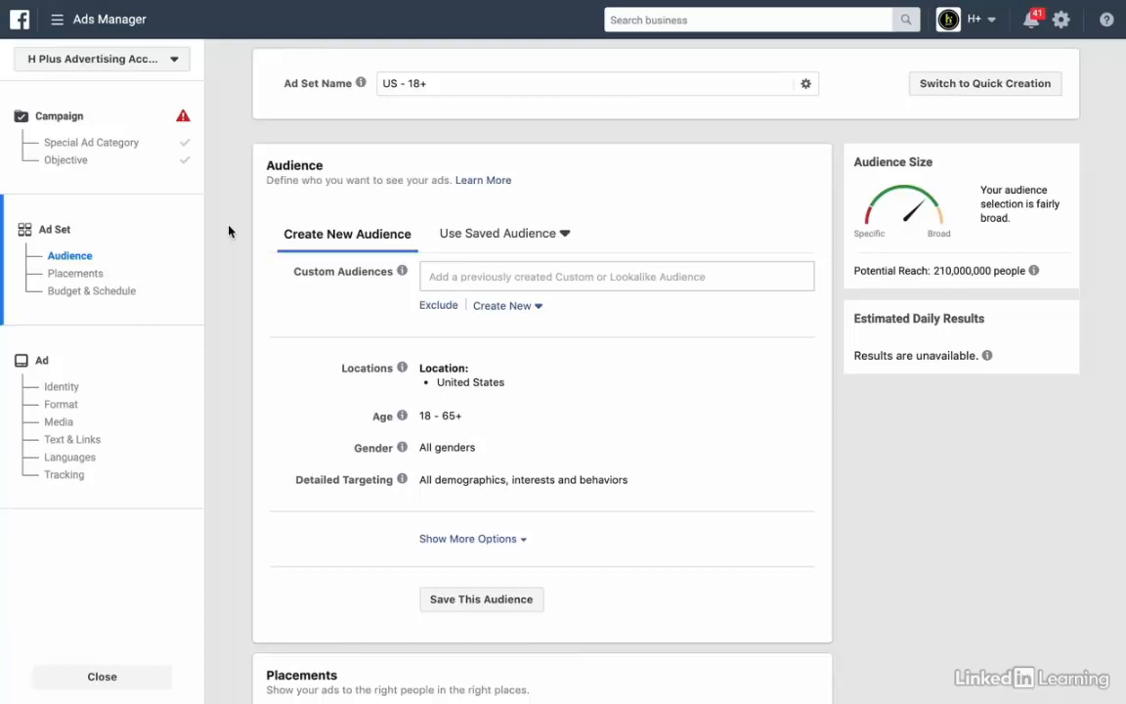
- Keep the default audience, placements and budget for the ad set and continue to the ad settings
scroll(228, 240, down, 5)
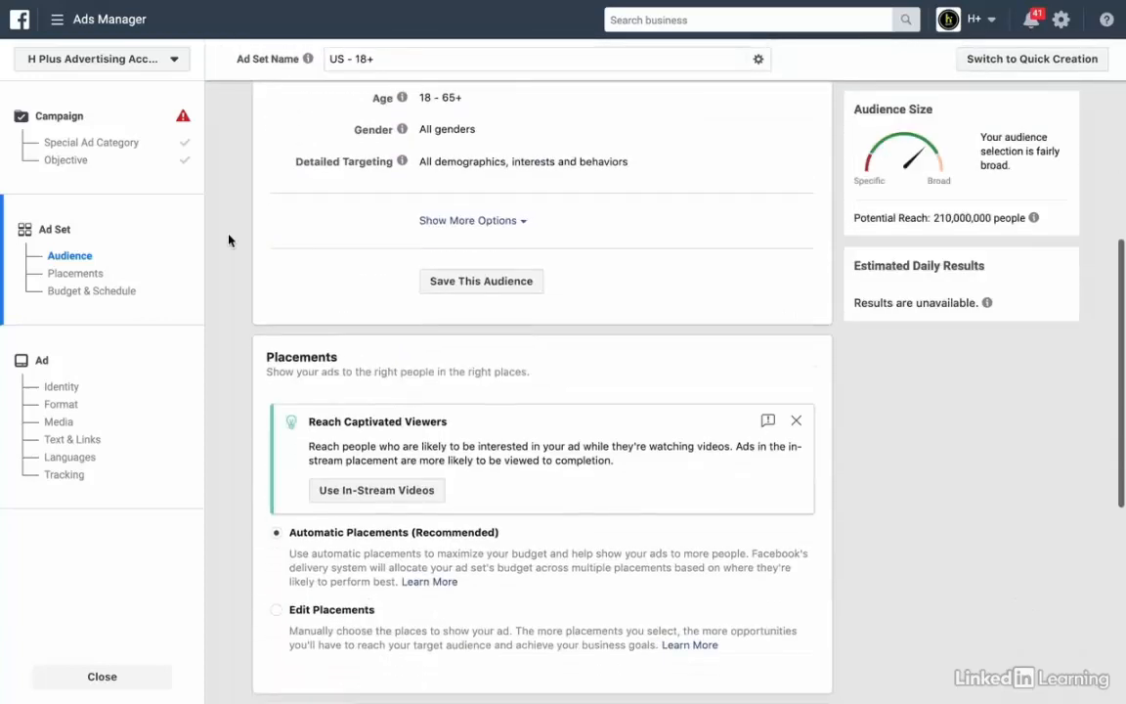
scroll(228, 240, down, 3)
click(792, 684)
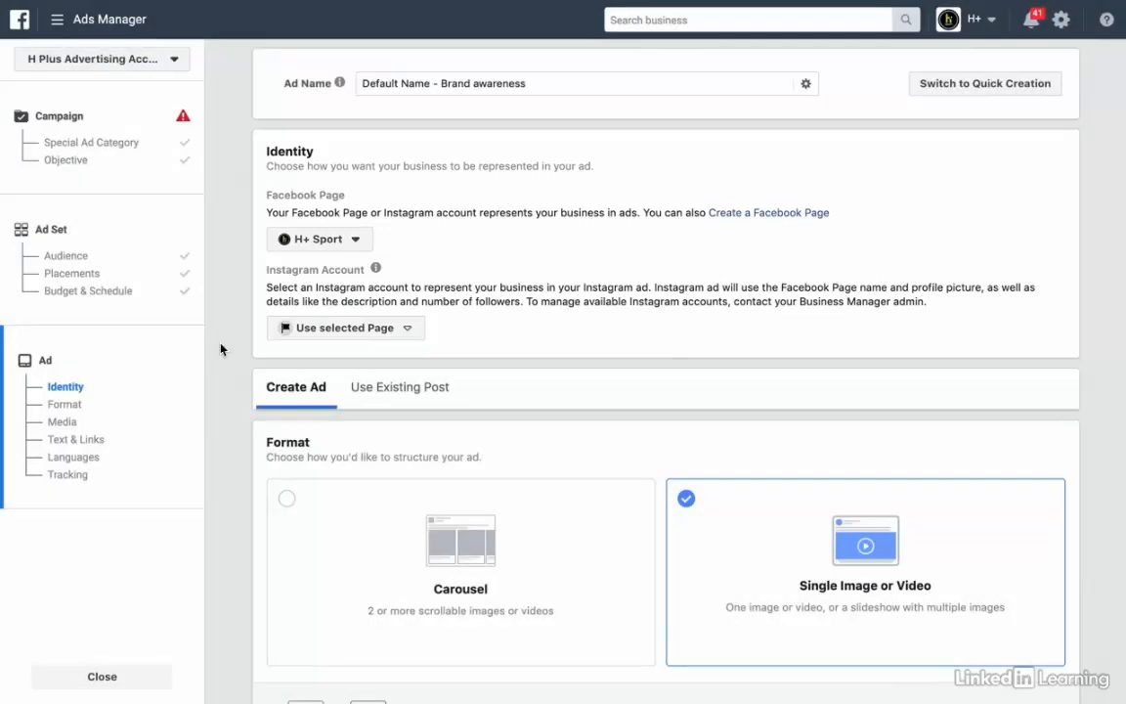
- Examine the ad-level settings: identity, format, media, text and links, languages and tracking
scroll(223, 365, down, 3)
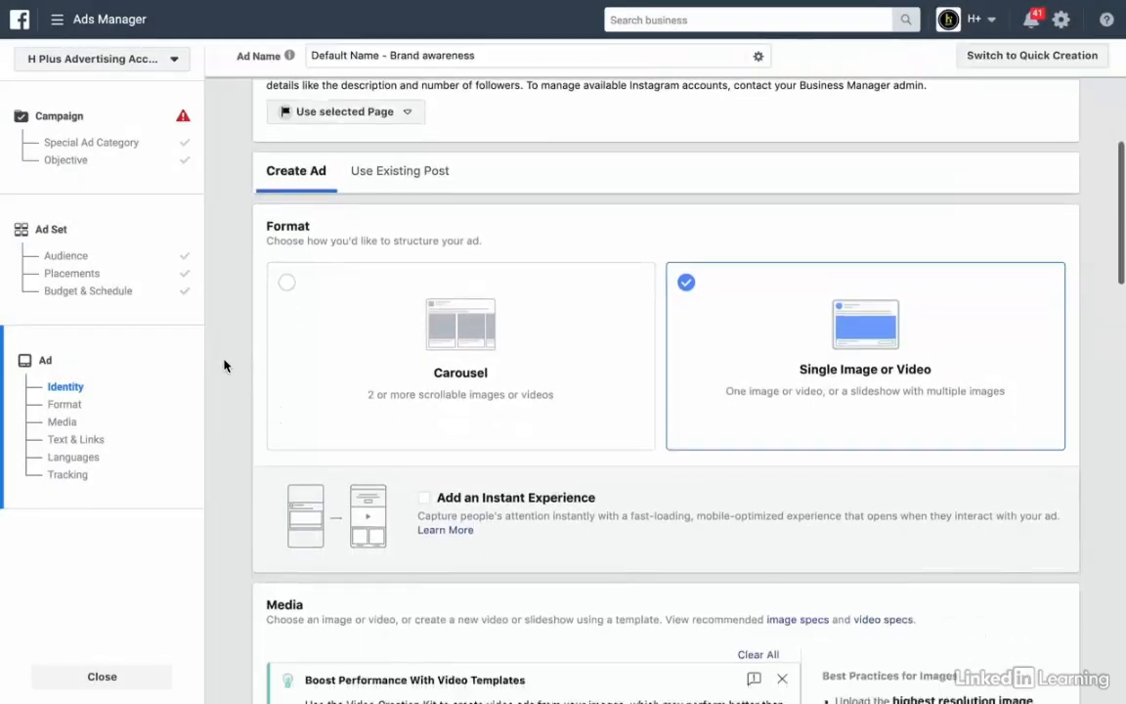
scroll(223, 366, down, 1)
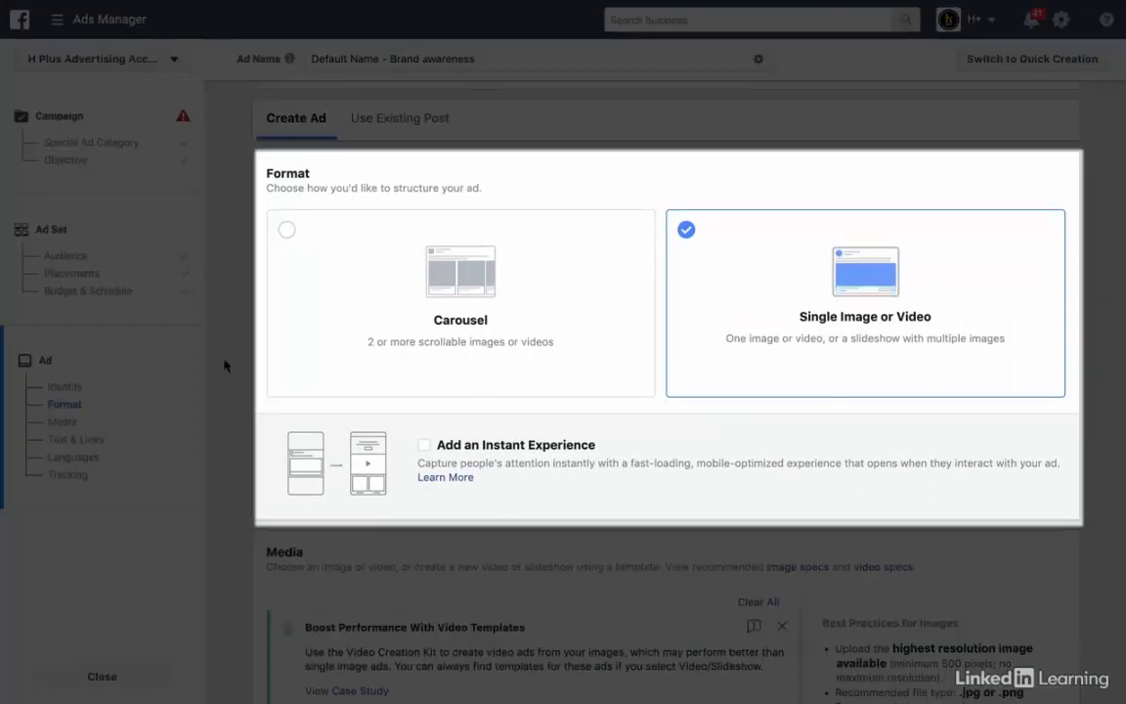
scroll(224, 366, down, 3)
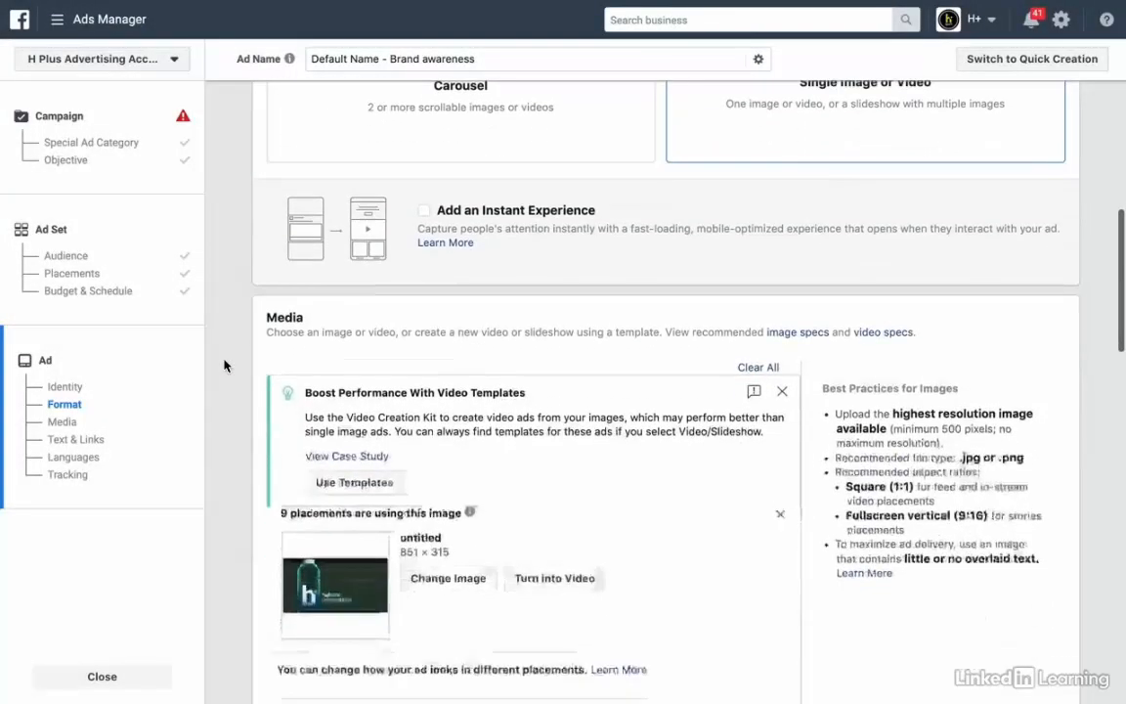
scroll(224, 365, down, 2)
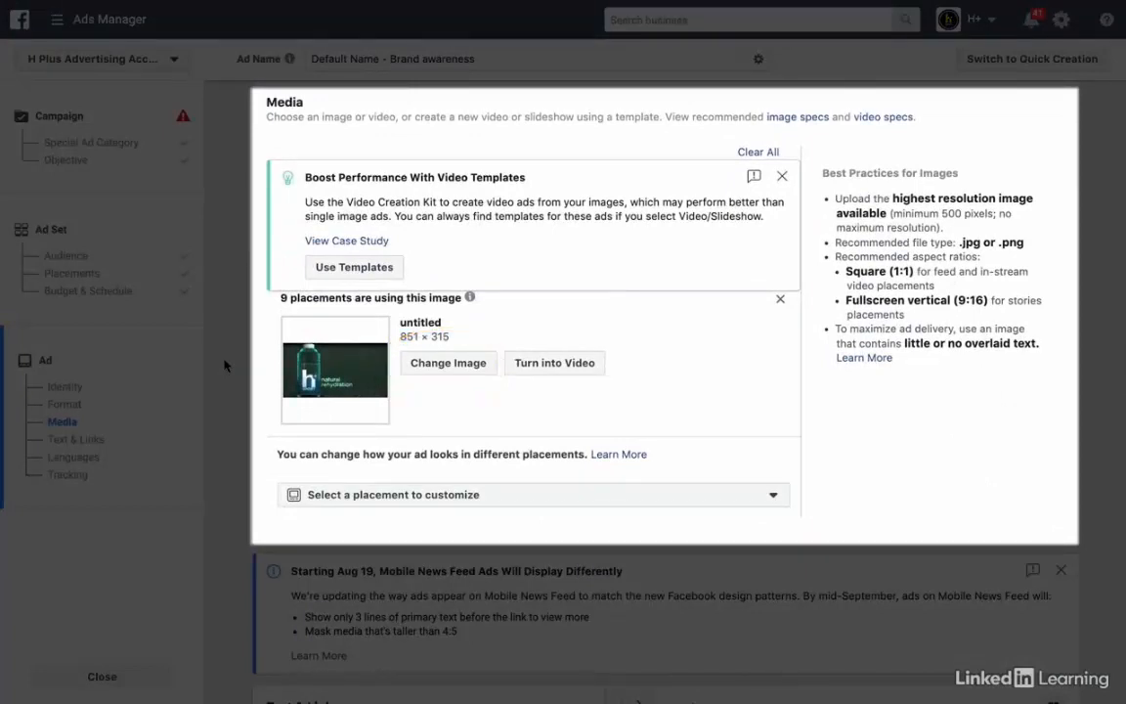
scroll(224, 366, down, 3)
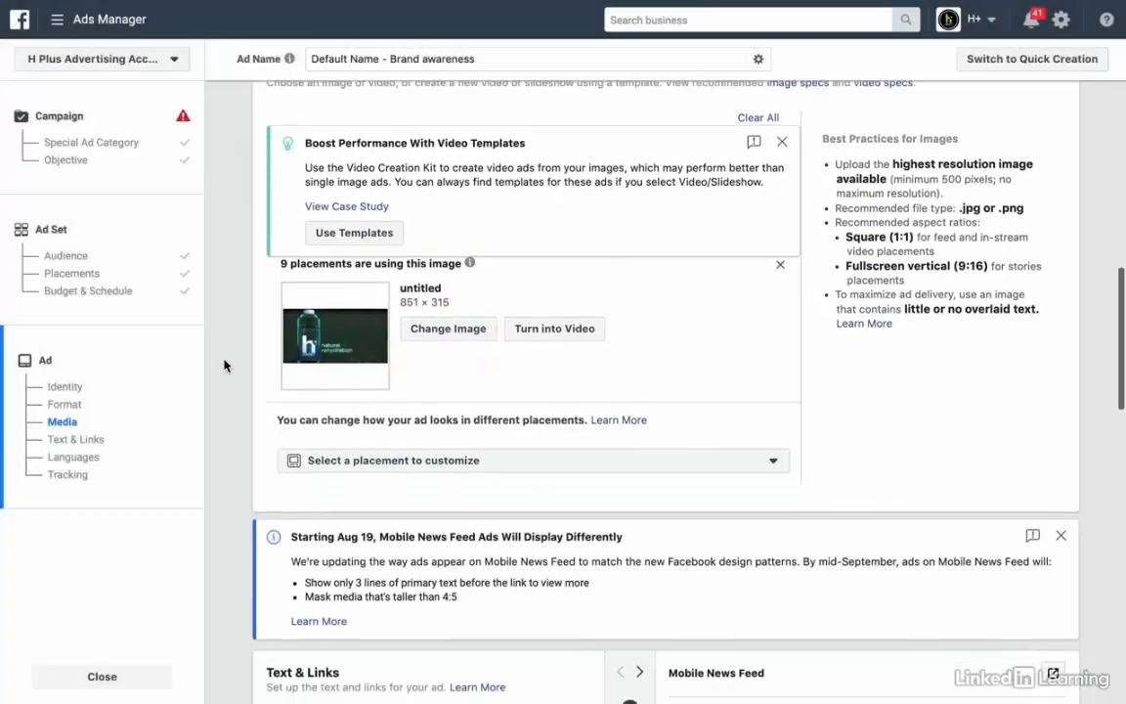
scroll(224, 366, down, 4)
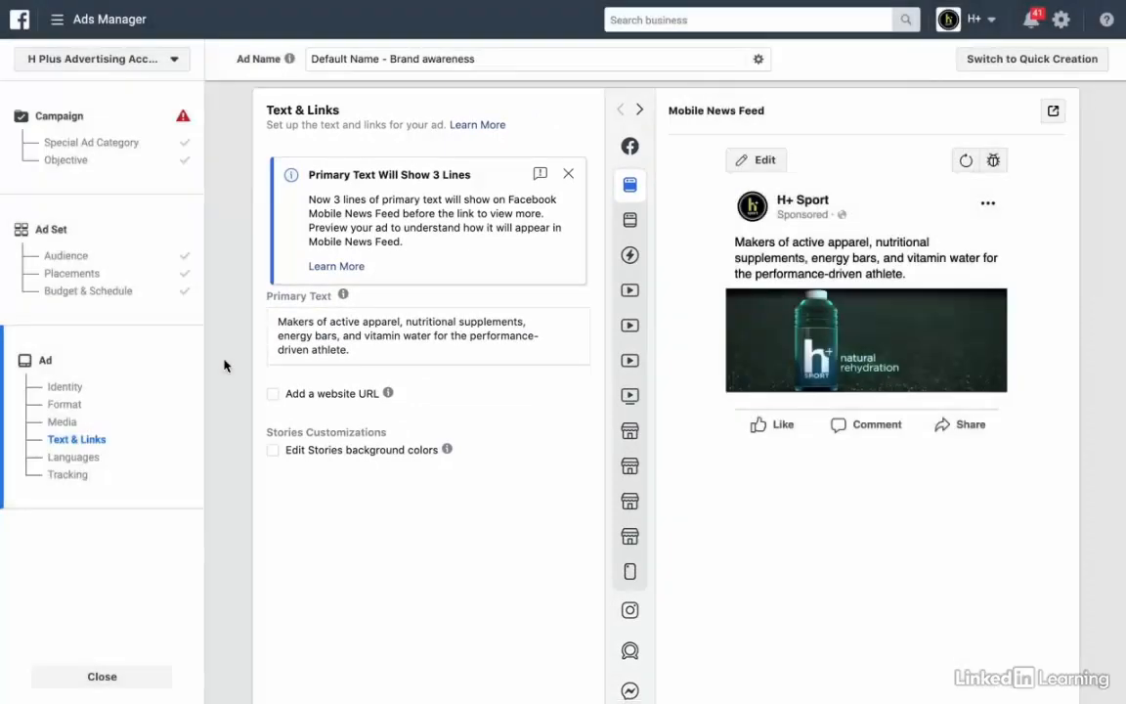
scroll(224, 366, down, 8)
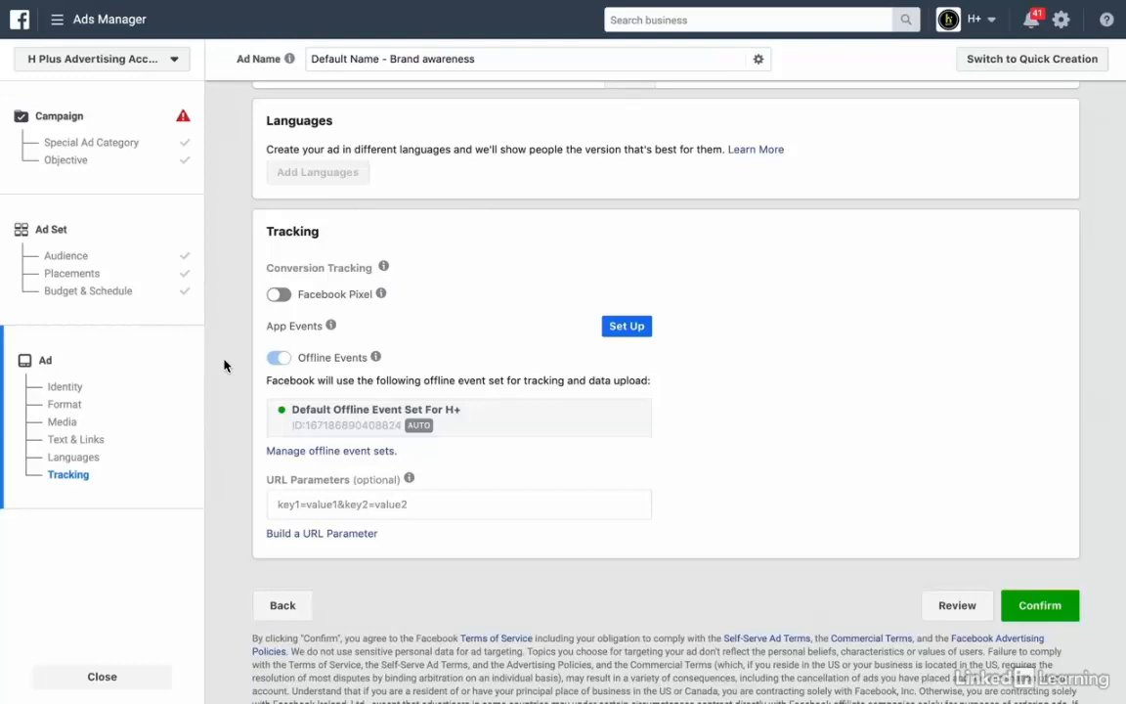
scroll(224, 365, down, 1)
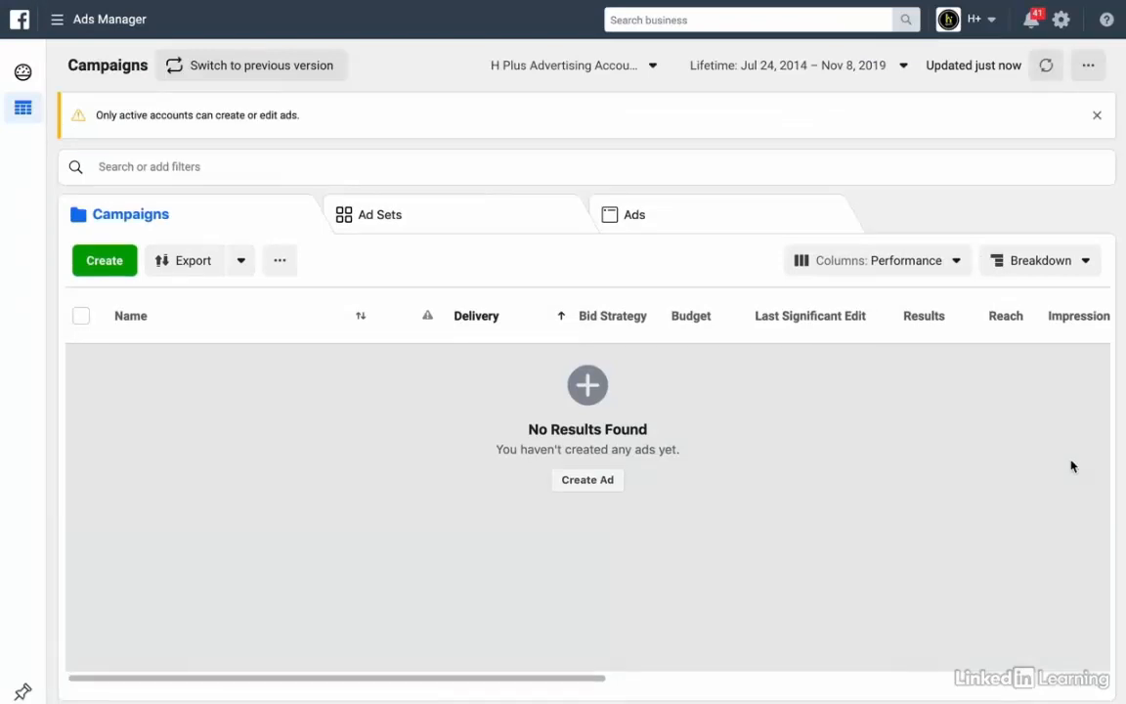
- View the account's list of ad sets and its list of ads
click(383, 215)
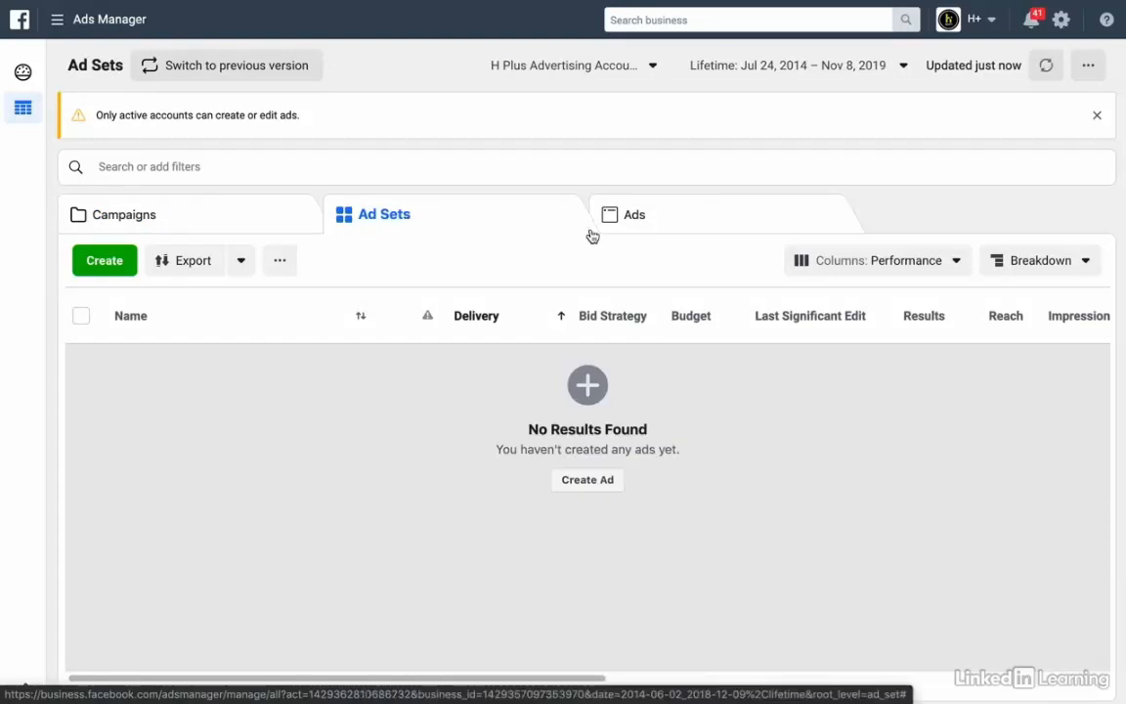
click(680, 228)
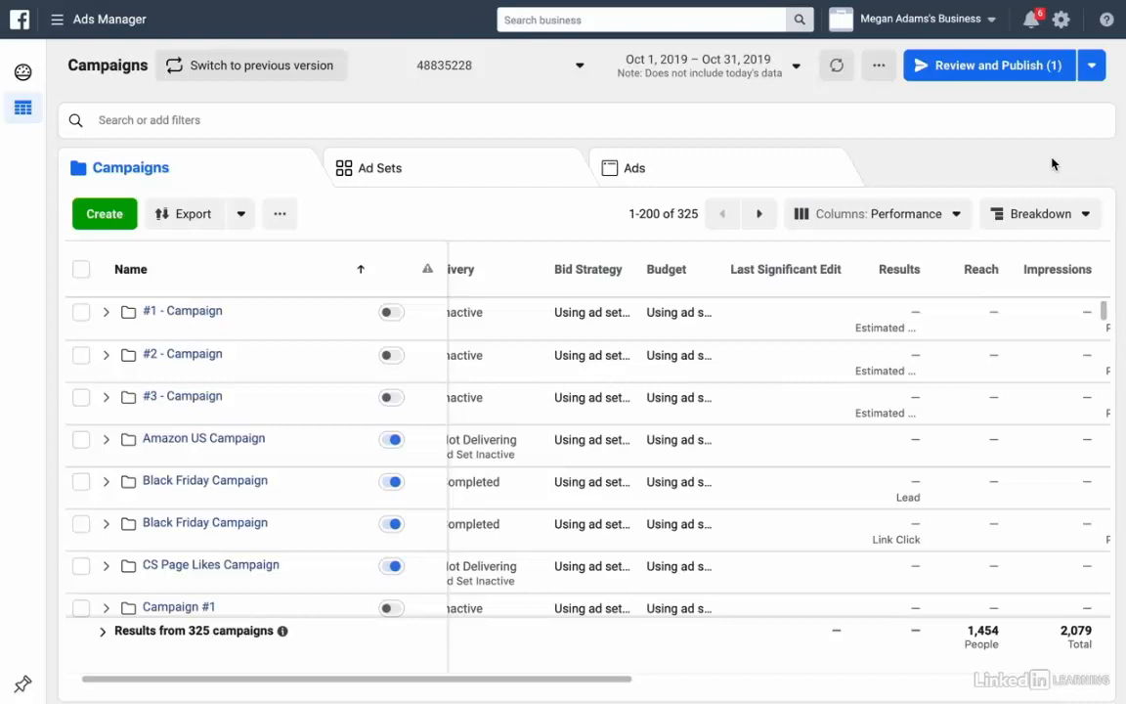
- In the ad sets list, select the first three Santa Barbara, Los Angeles ad sets and open them for bulk editing
click(445, 179)
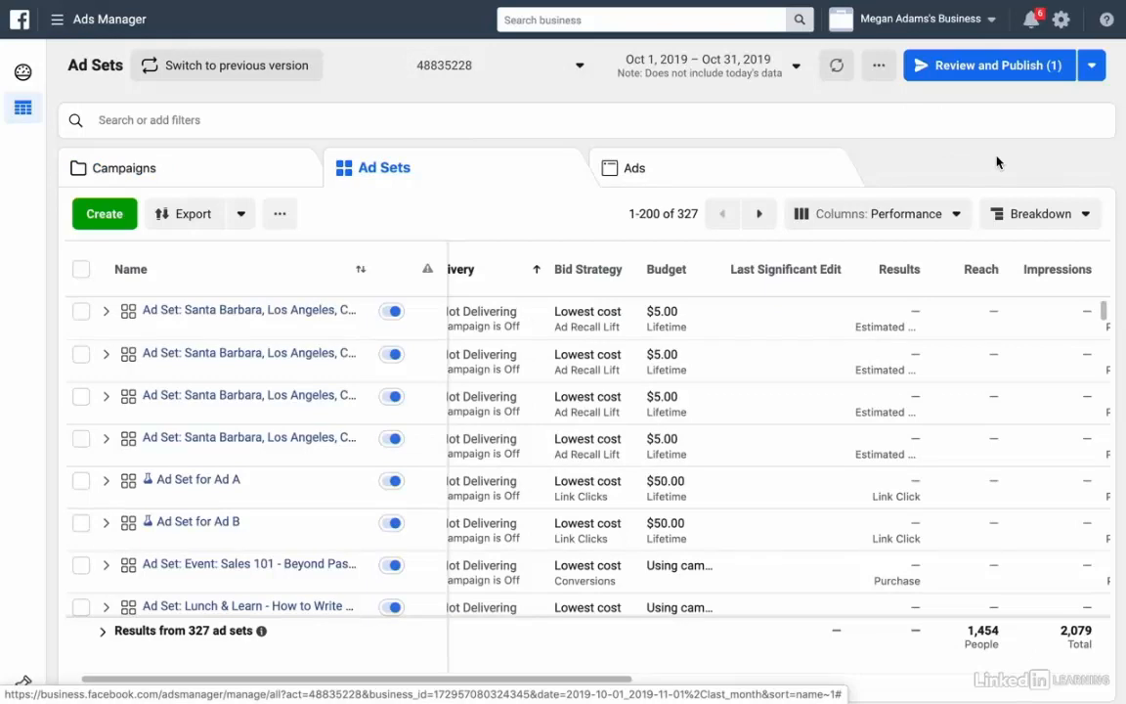
click(81, 311)
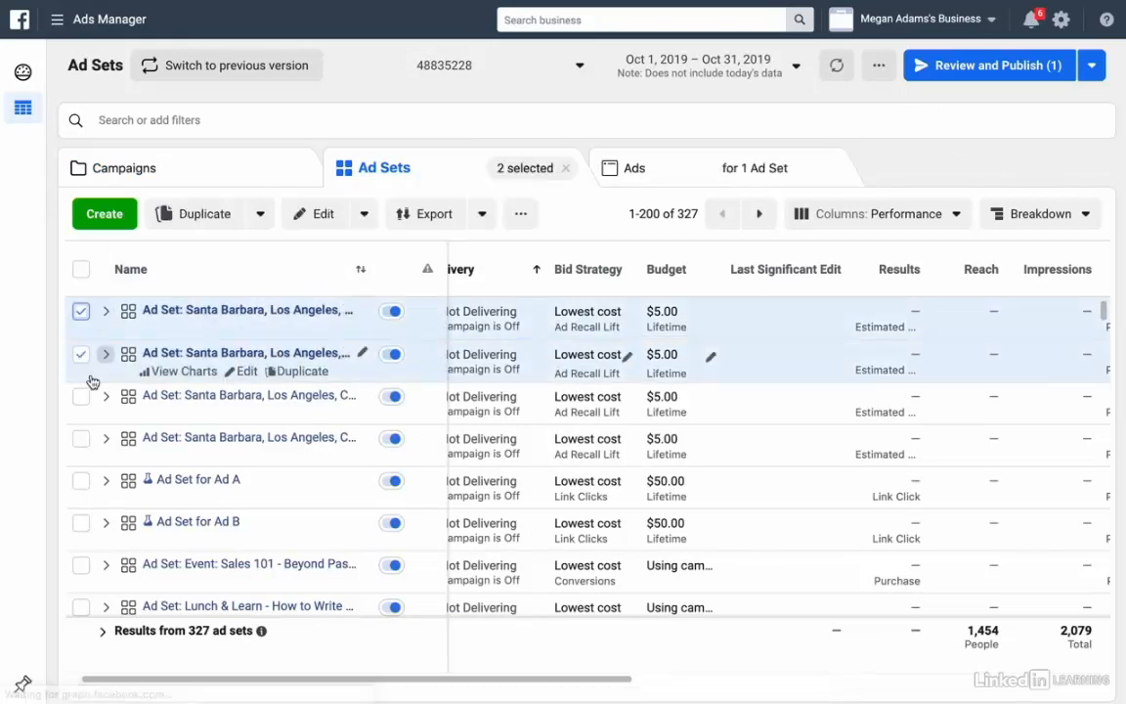
click(81, 355)
click(81, 397)
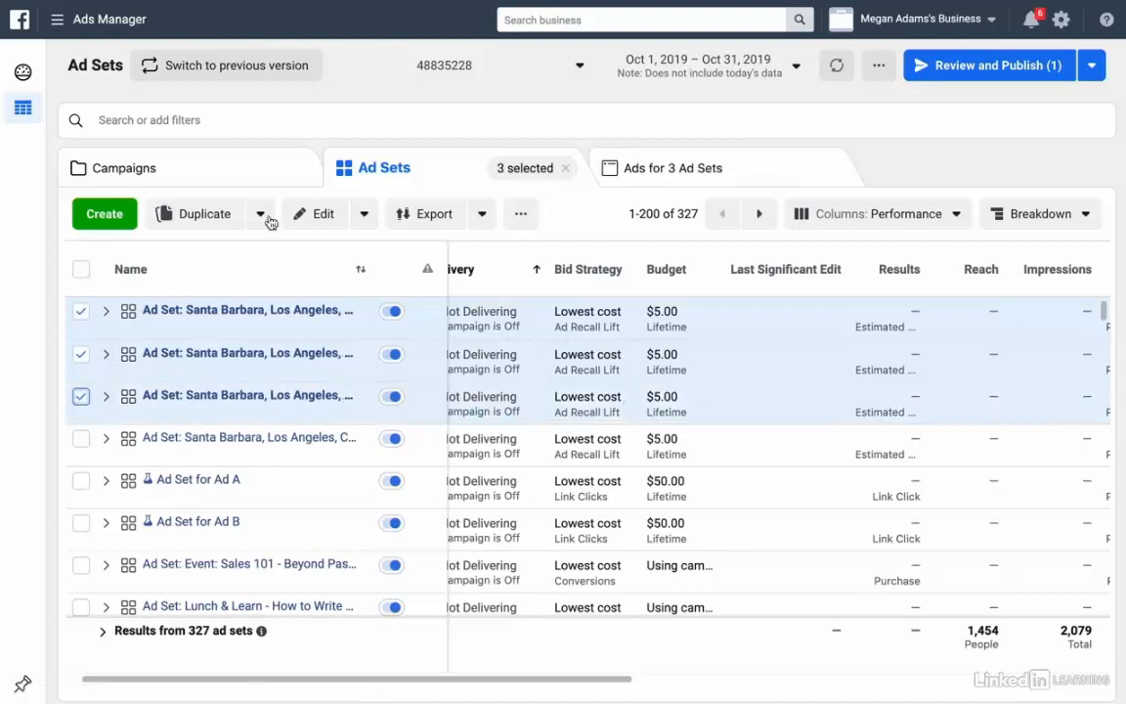
click(317, 217)
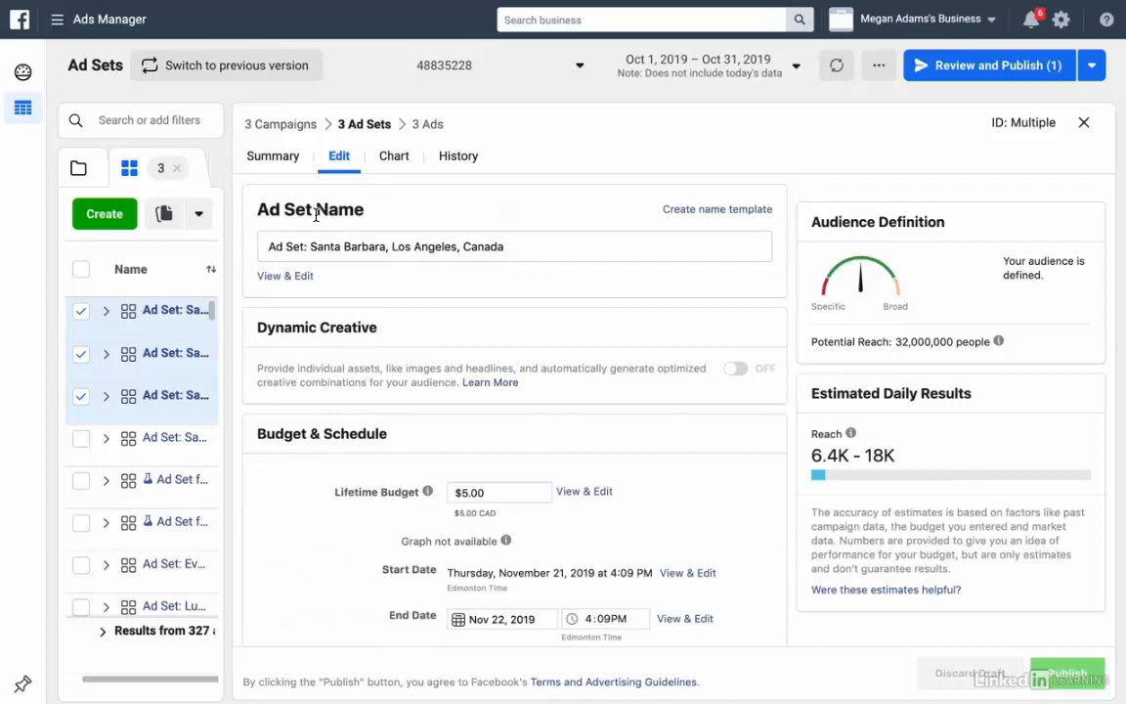
- Remove Canada from the audience locations of the three selected ad sets and publish the draft changes
scroll(790, 242, down, 3)
scroll(790, 241, down, 5)
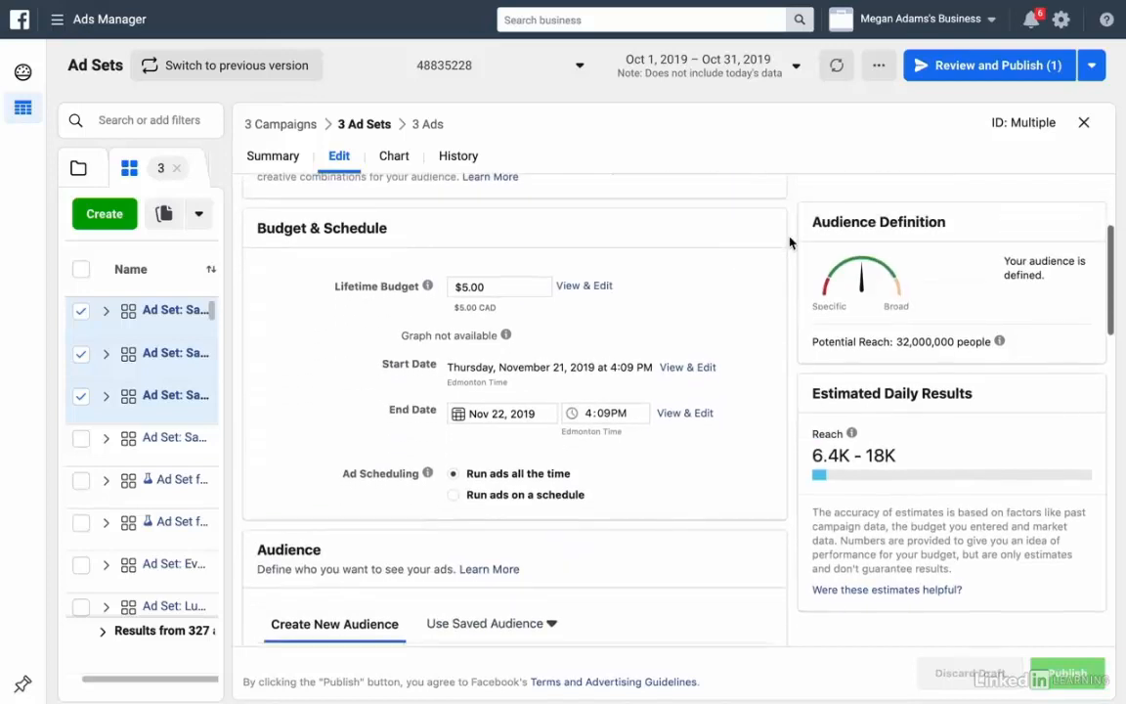
scroll(790, 241, down, 2)
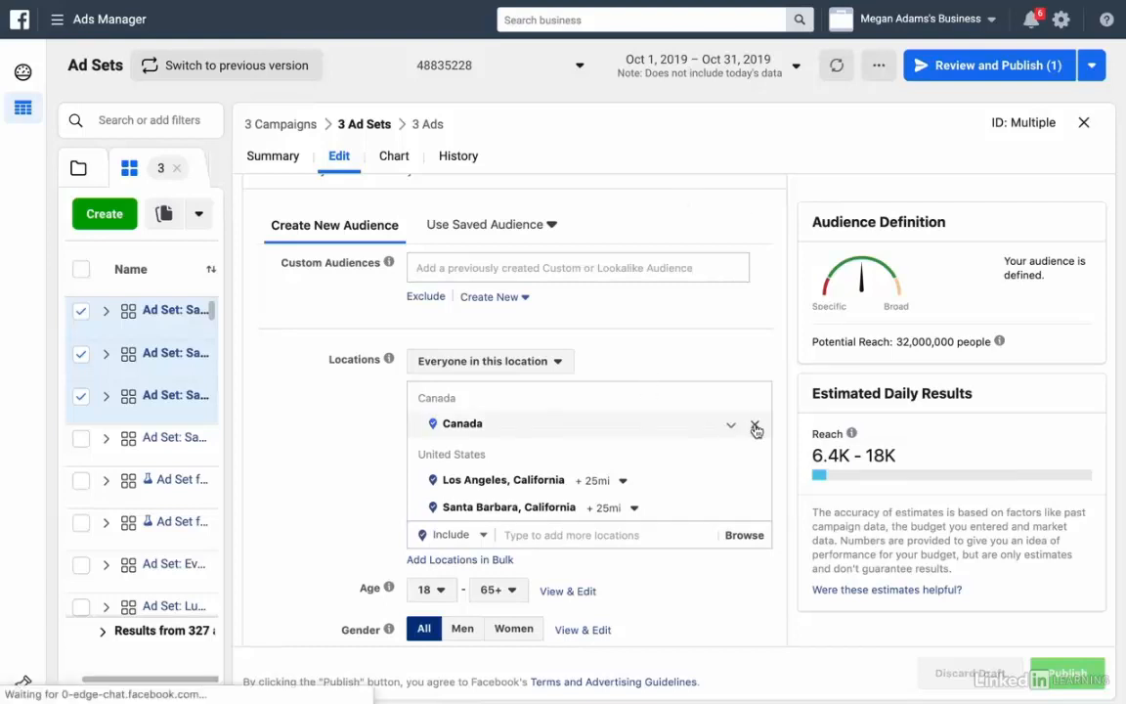
click(755, 428)
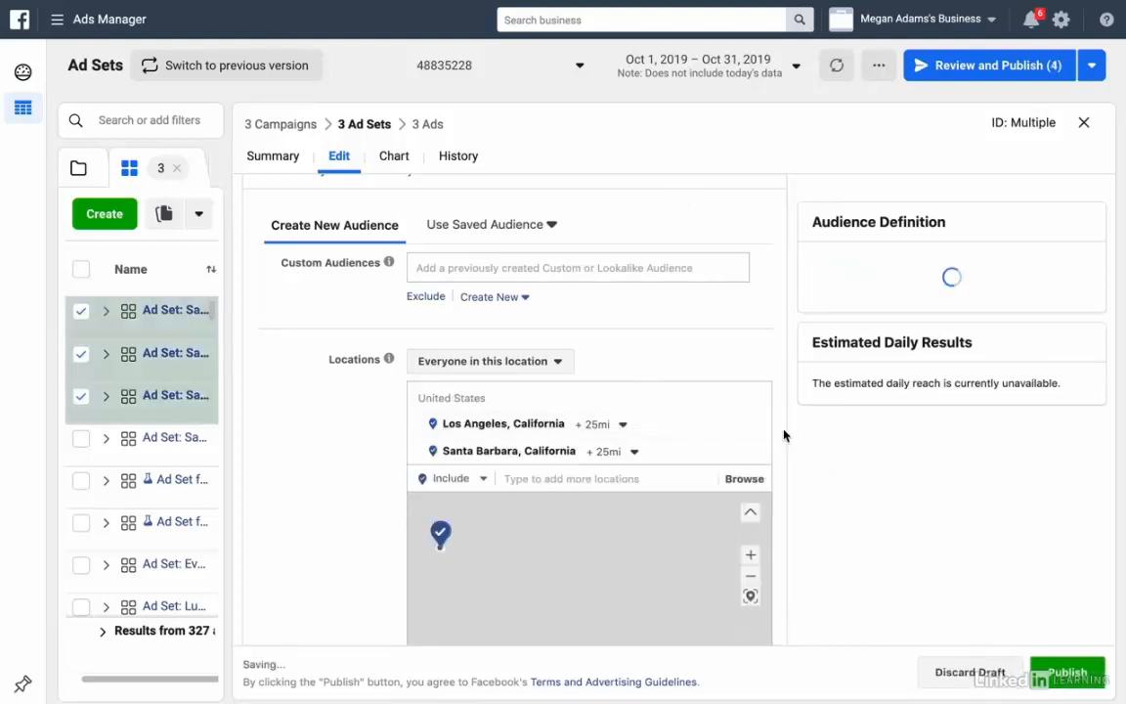
scroll(784, 436, down, 1)
scroll(784, 436, down, 1)
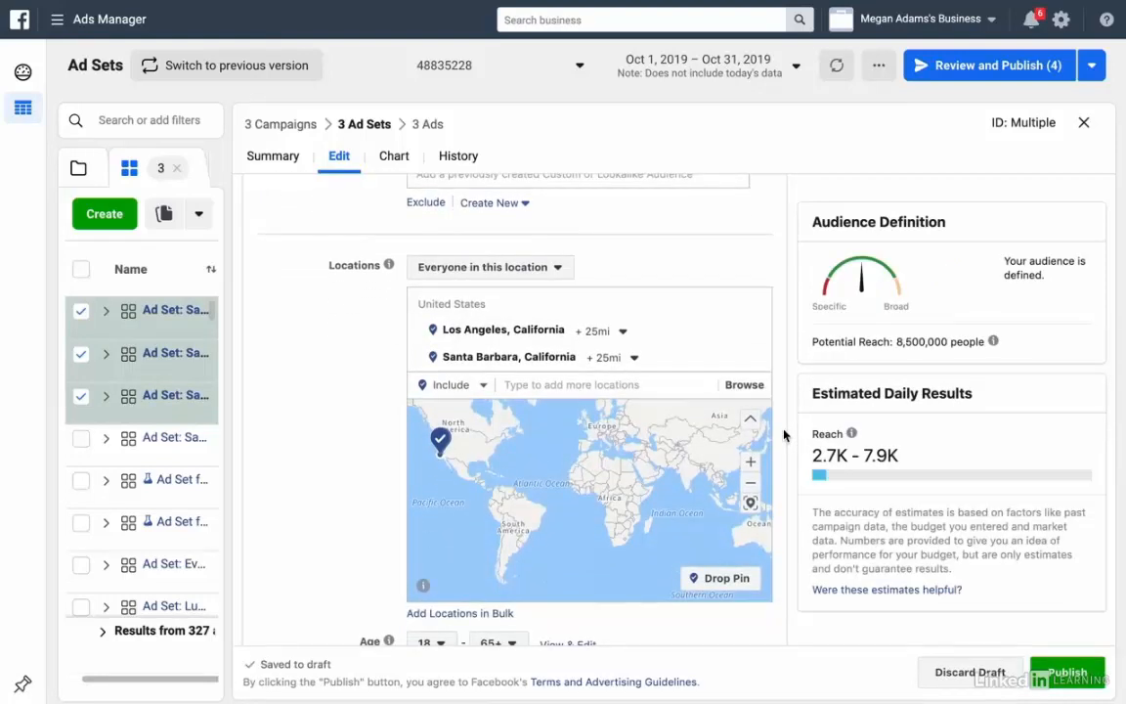
click(985, 66)
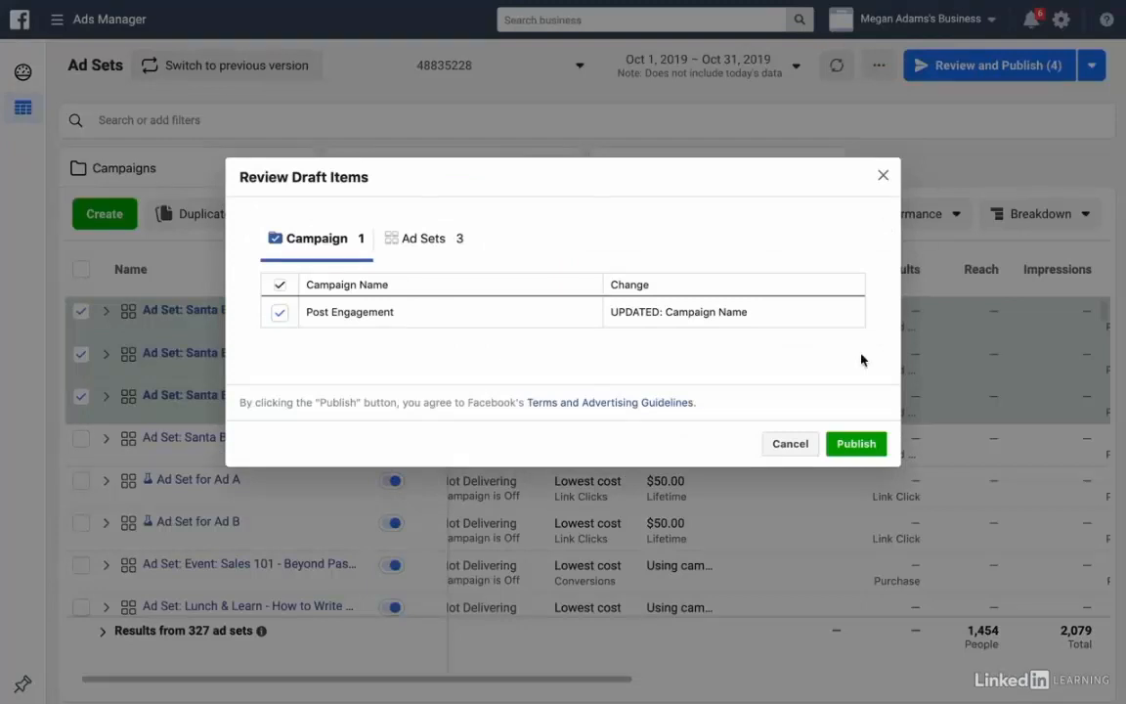
click(851, 447)
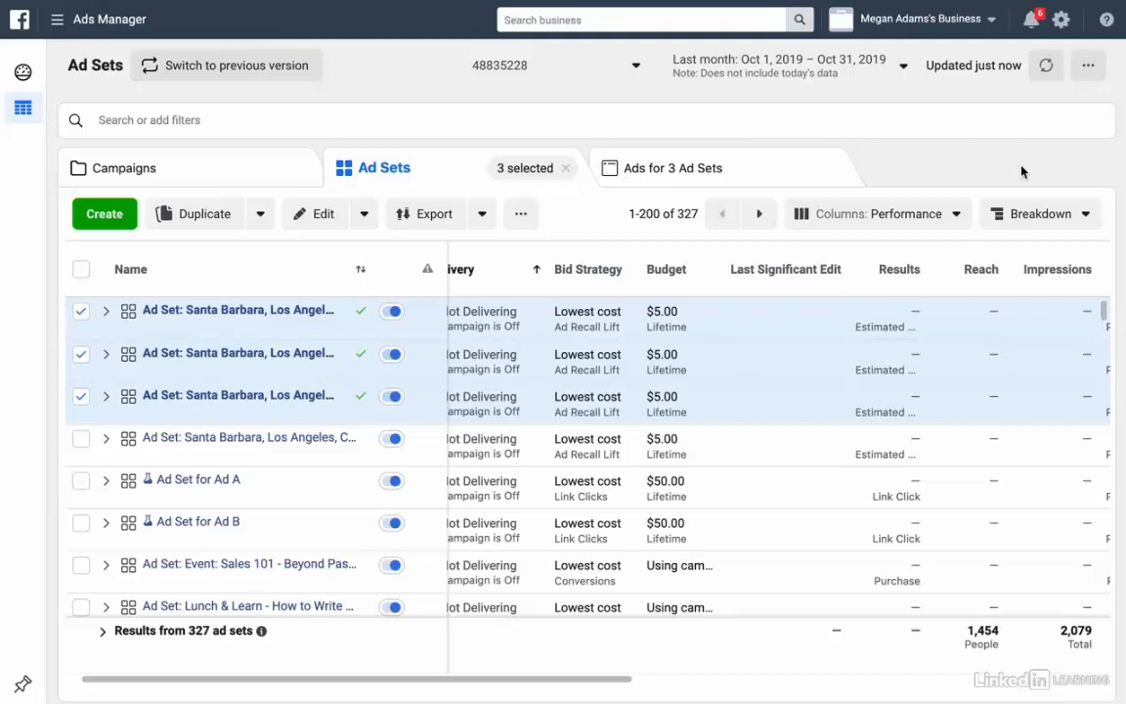
- Deselect the second and third ad sets and open only the first one for editing
click(80, 395)
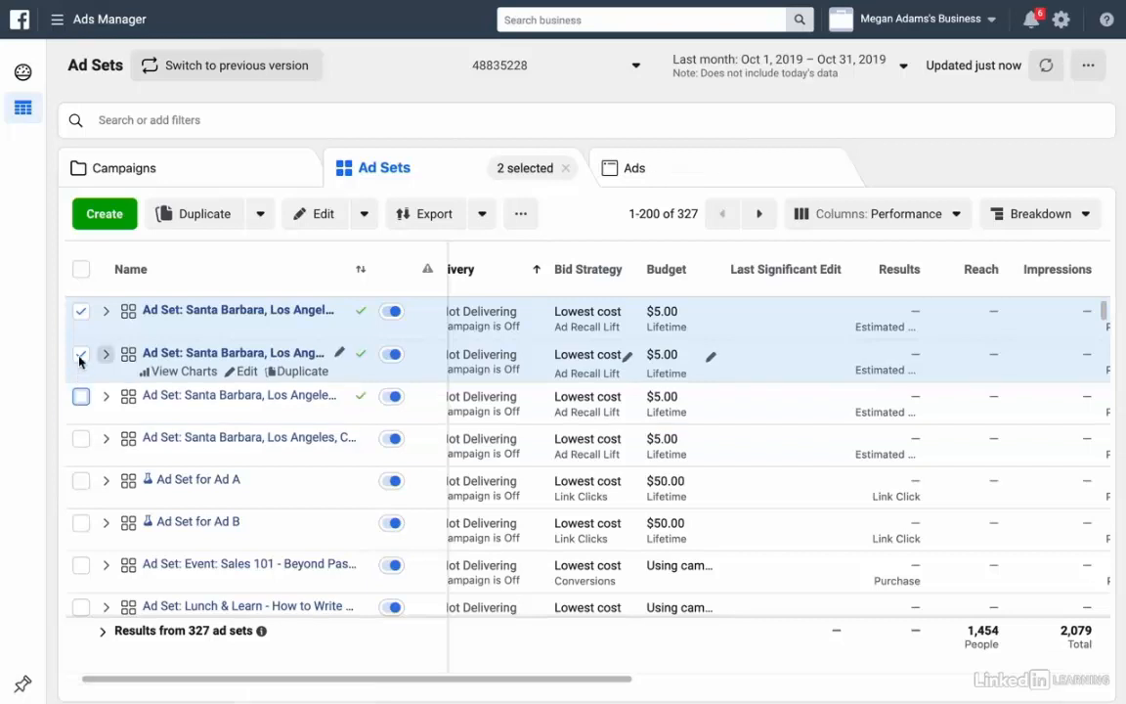
click(80, 355)
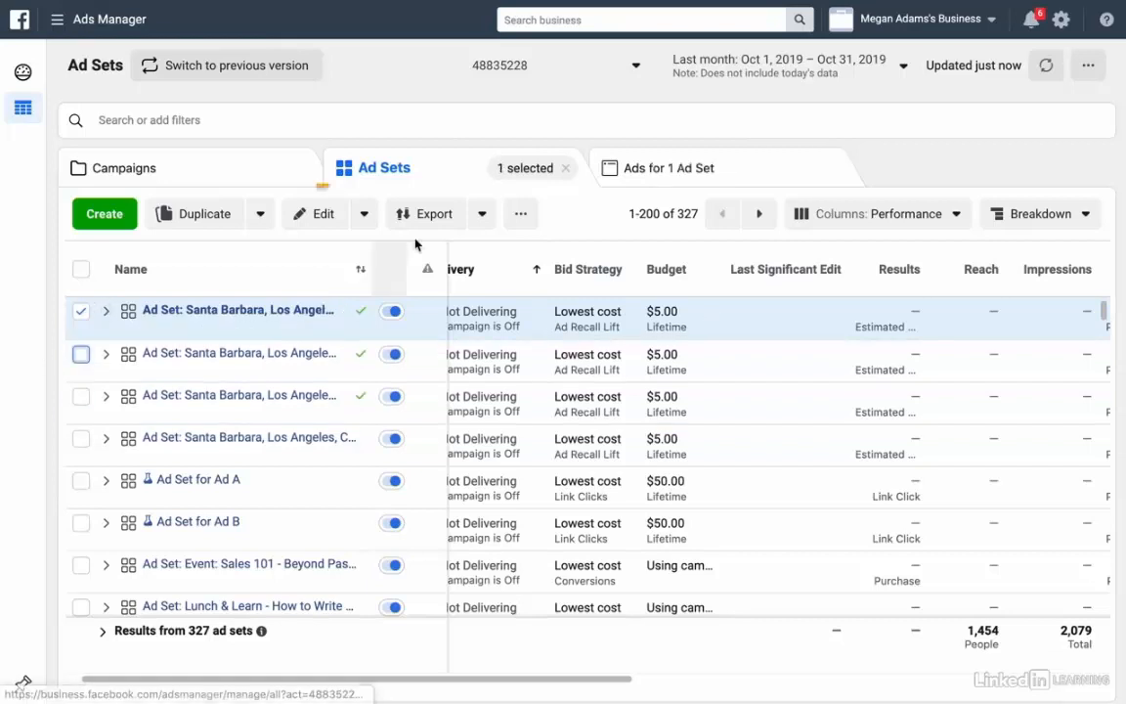
click(315, 217)
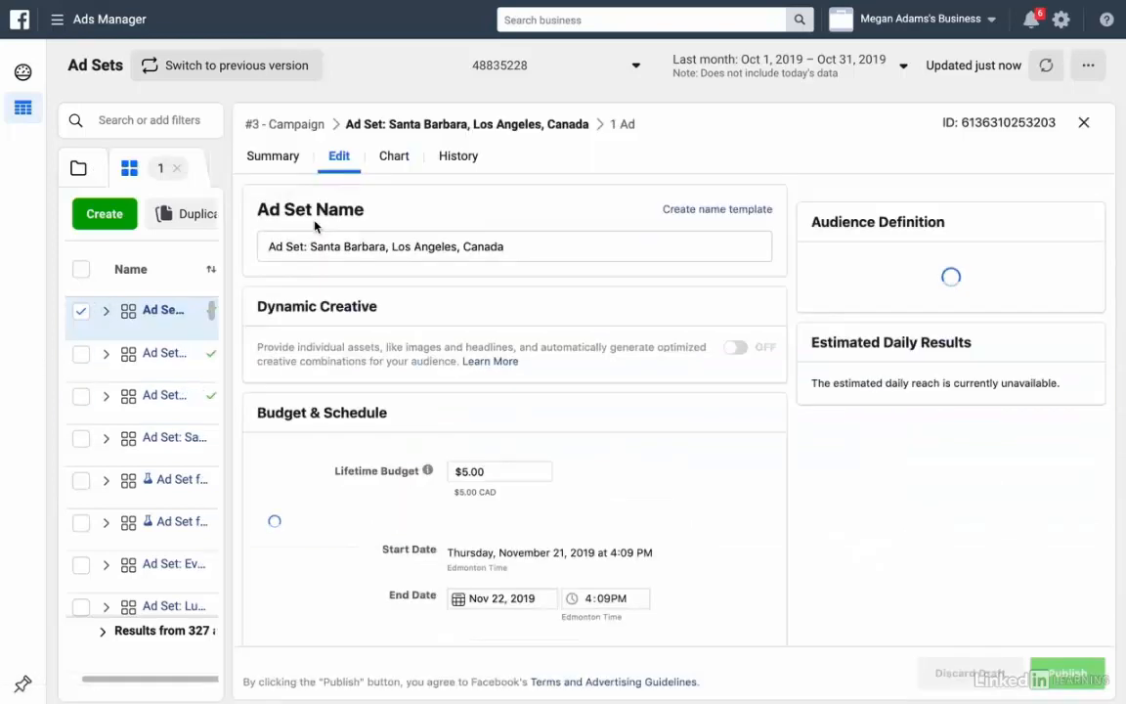
- Add the country Mexico to the ad set's audience locations and publish the change
scroll(372, 442, down, 3)
scroll(625, 503, down, 3)
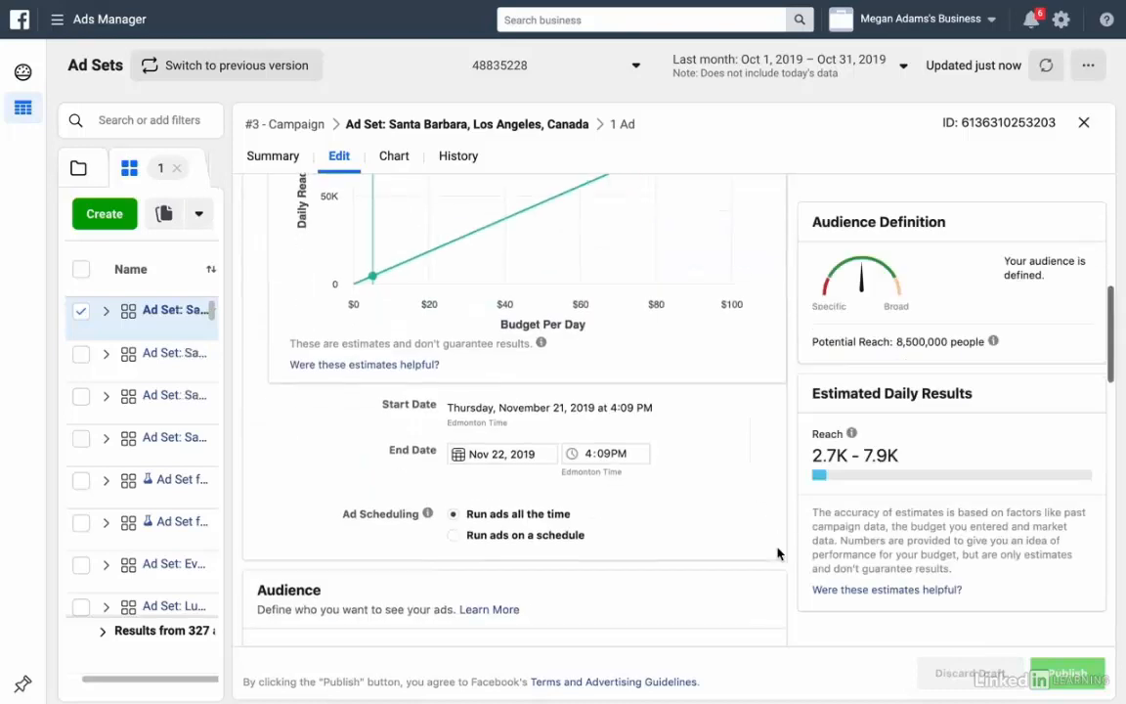
scroll(778, 553, down, 5)
click(586, 495)
text(mexico)
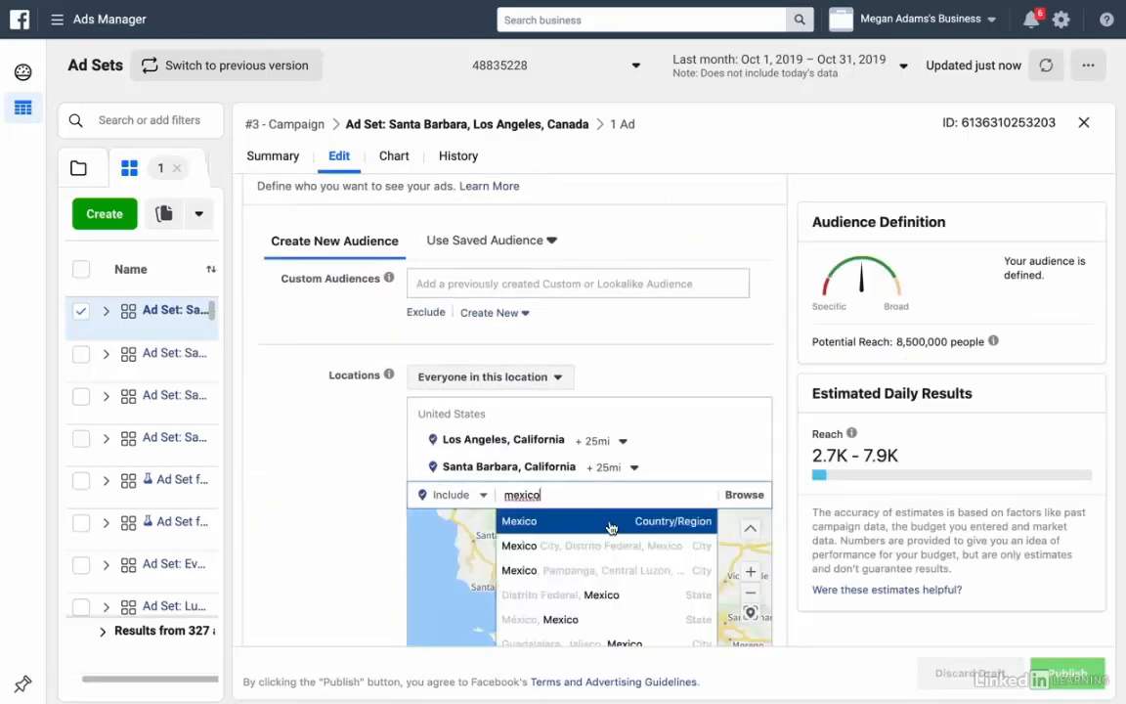
click(610, 523)
click(1065, 673)
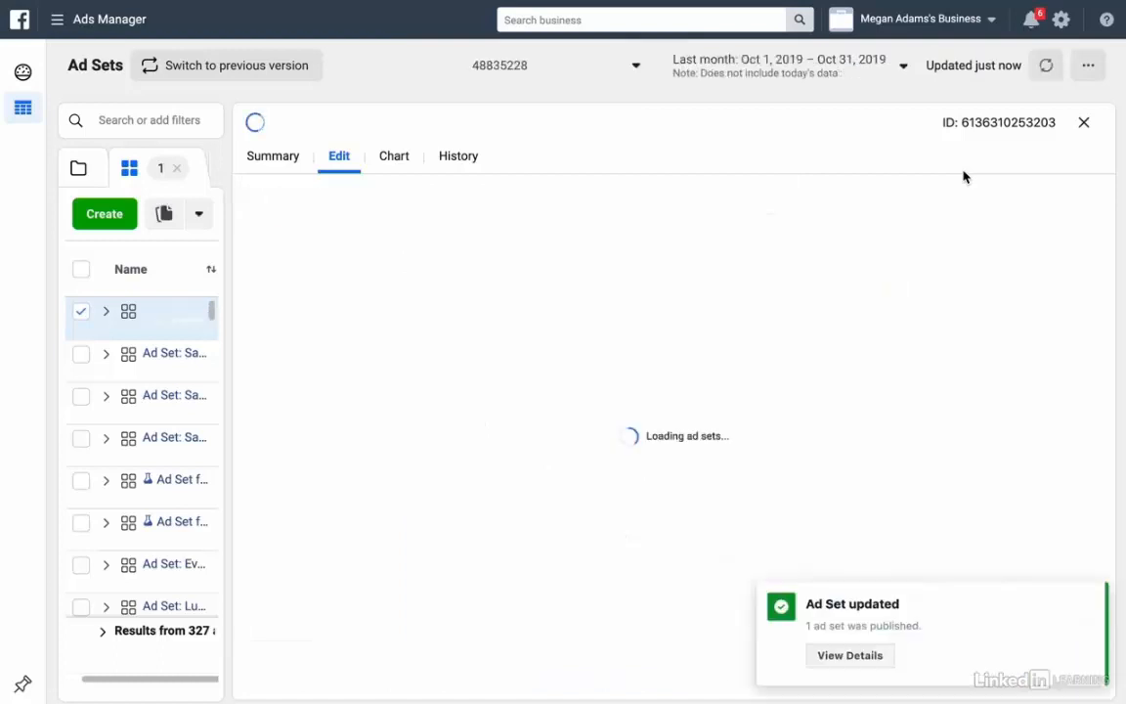
- Close the single ad set's editor, add the second and third ad sets to the selection and open all three for editing
click(1084, 124)
click(81, 354)
click(81, 396)
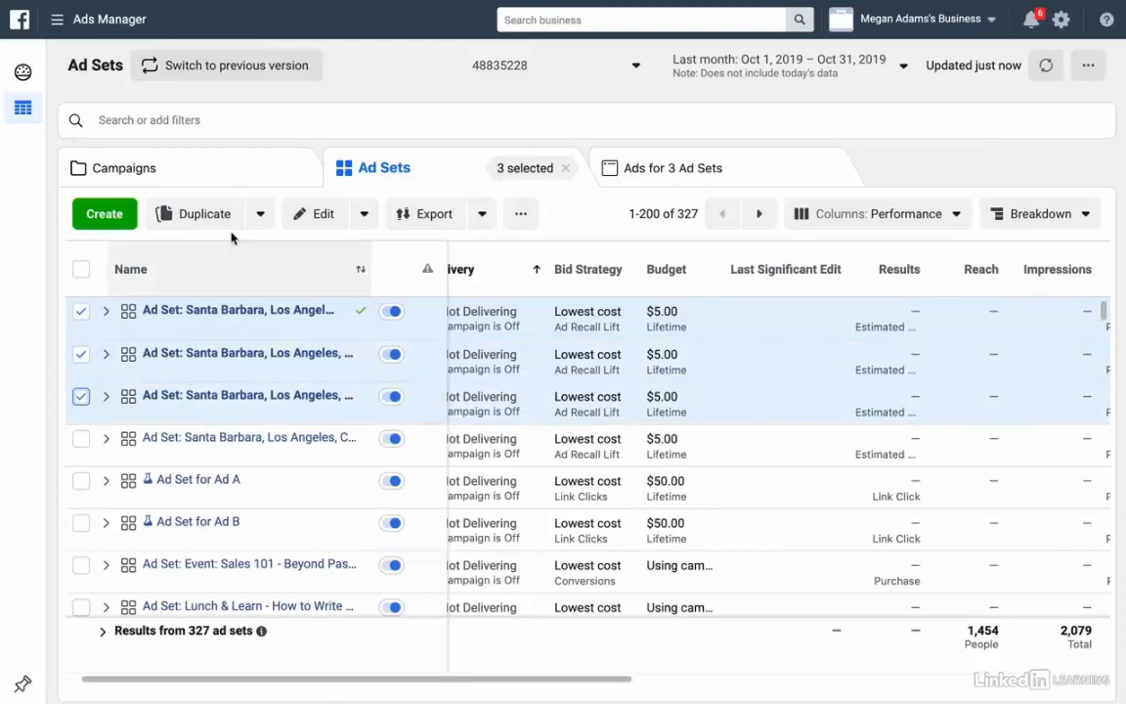
click(314, 215)
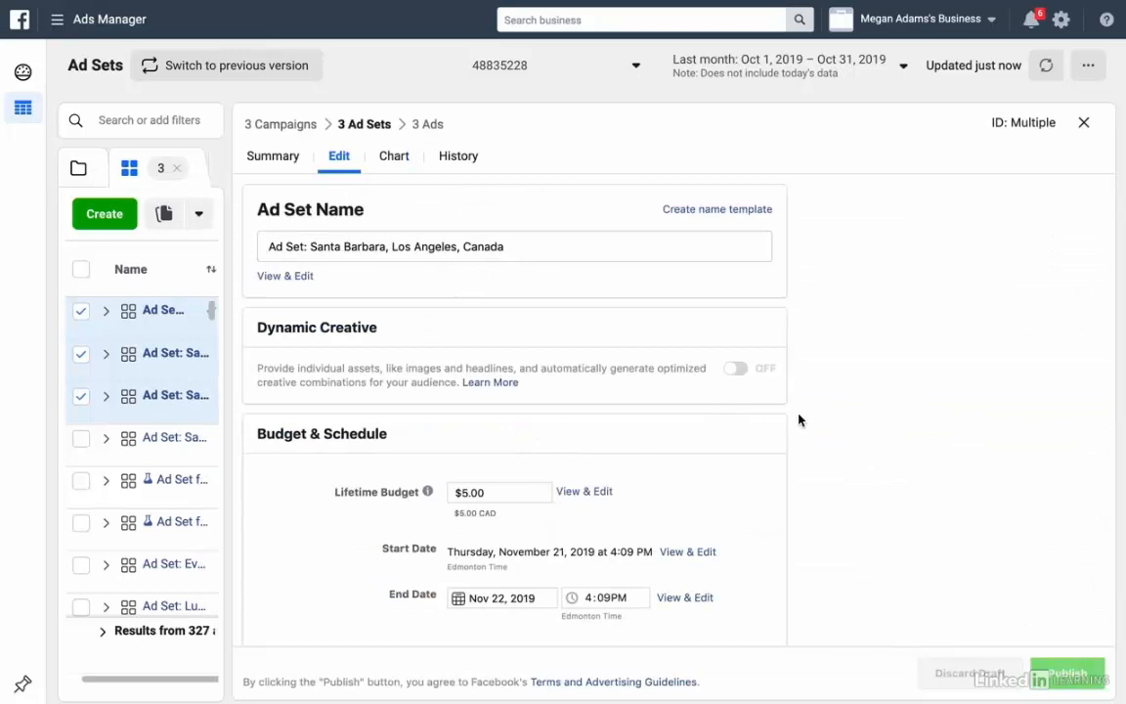
- Review the combined audience settings of the three ad sets, including their locations, and close the editor
scroll(798, 414, down, 3)
scroll(798, 414, down, 3)
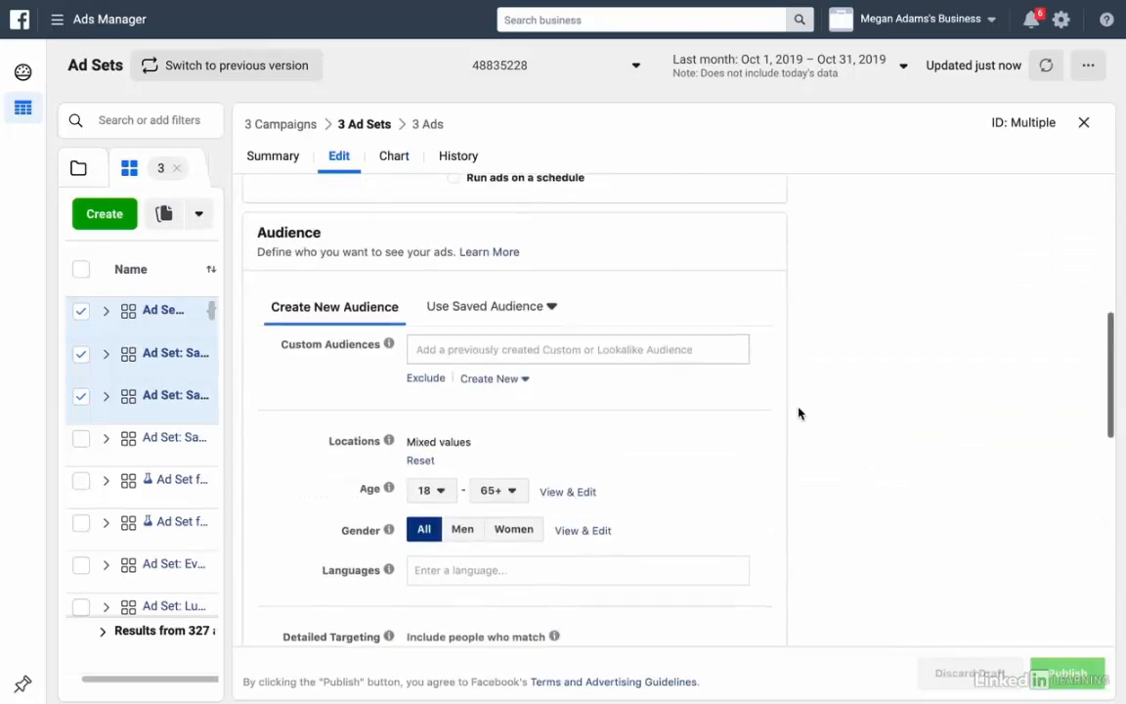
scroll(799, 413, down, 1)
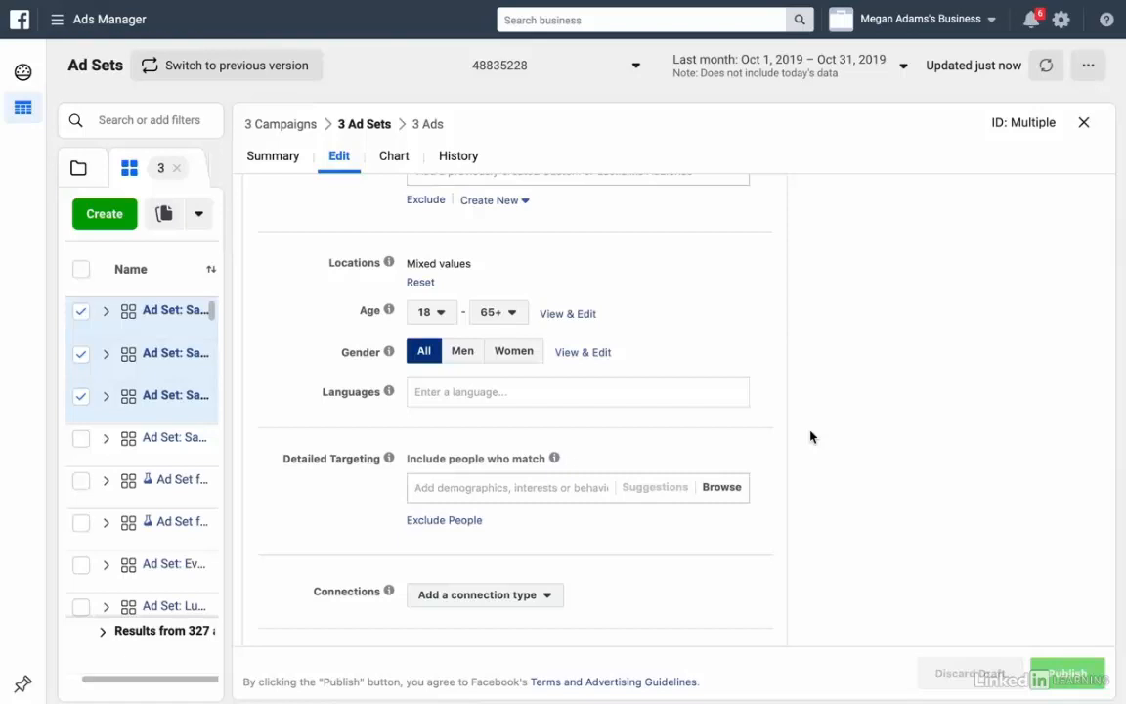
click(1087, 126)
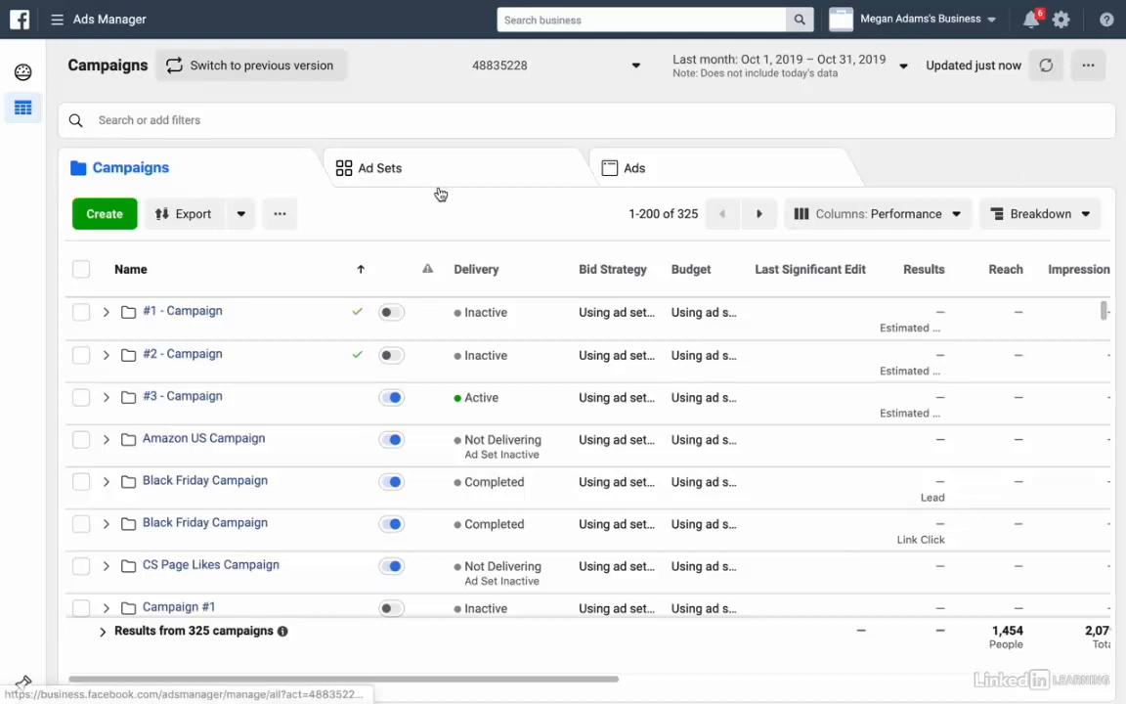
- Select #1 - Campaign, export its setup as text for copying, and close the export dialog
click(81, 312)
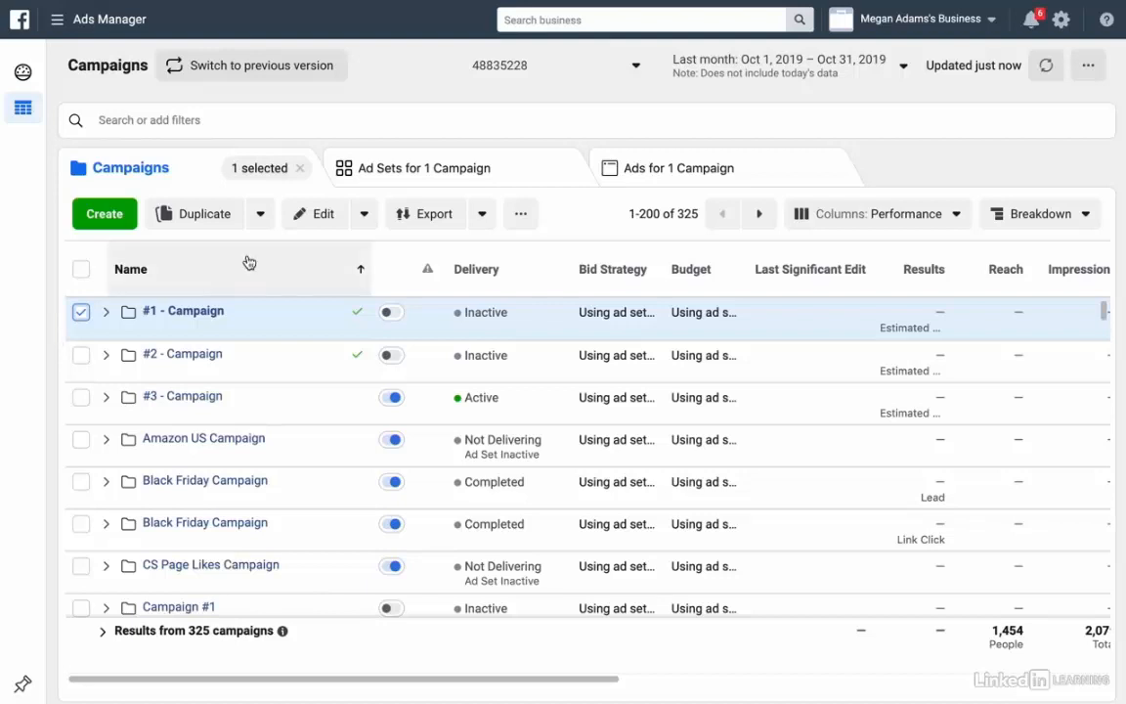
click(482, 214)
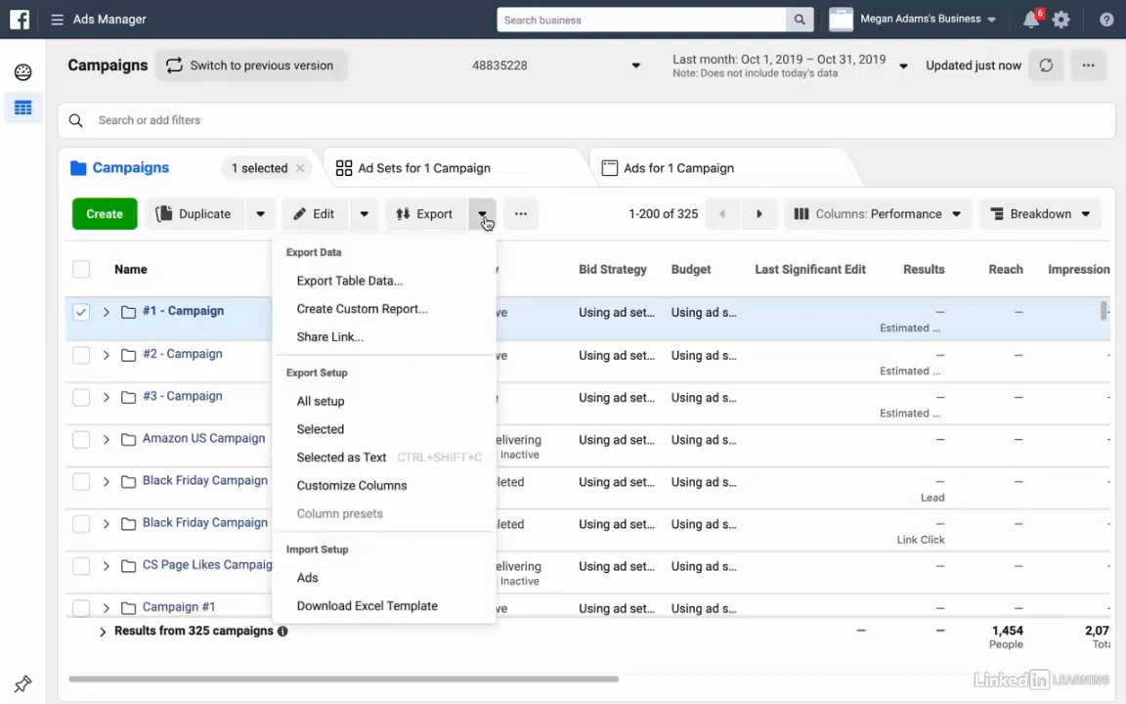
click(378, 458)
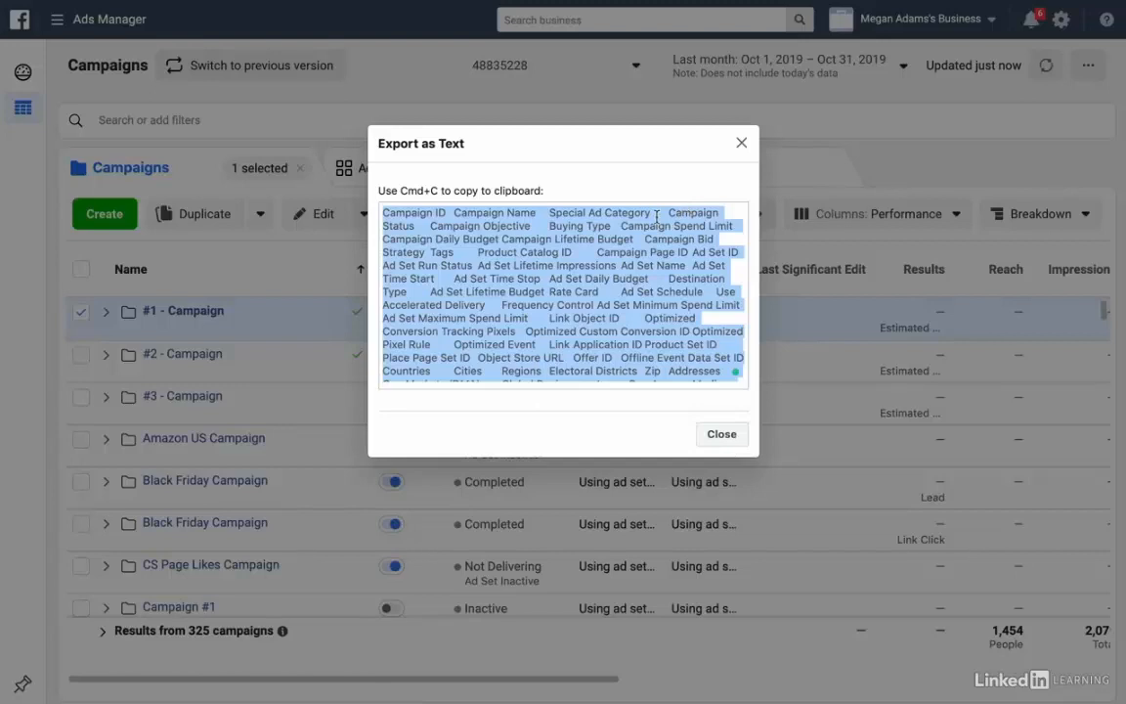
click(724, 435)
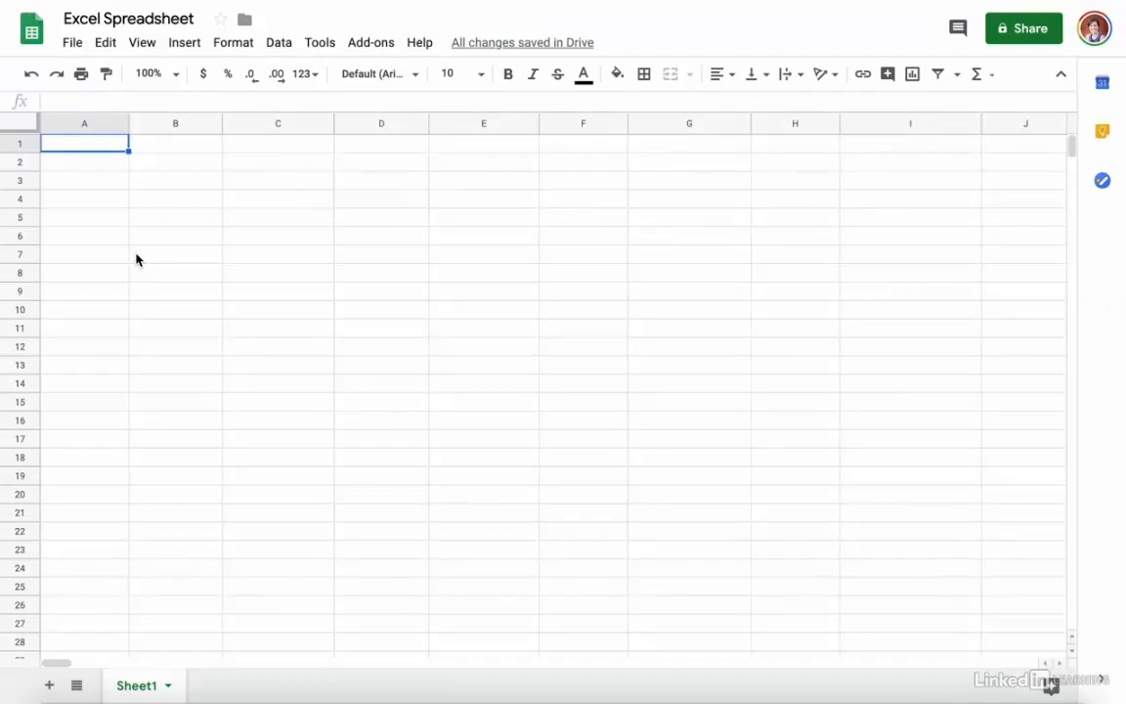
- Switch to the Google Sheets file Excel Spreadsheet and paste the exported campaign setup starting at cell A1
key(ctrl+v)
click(136, 258)
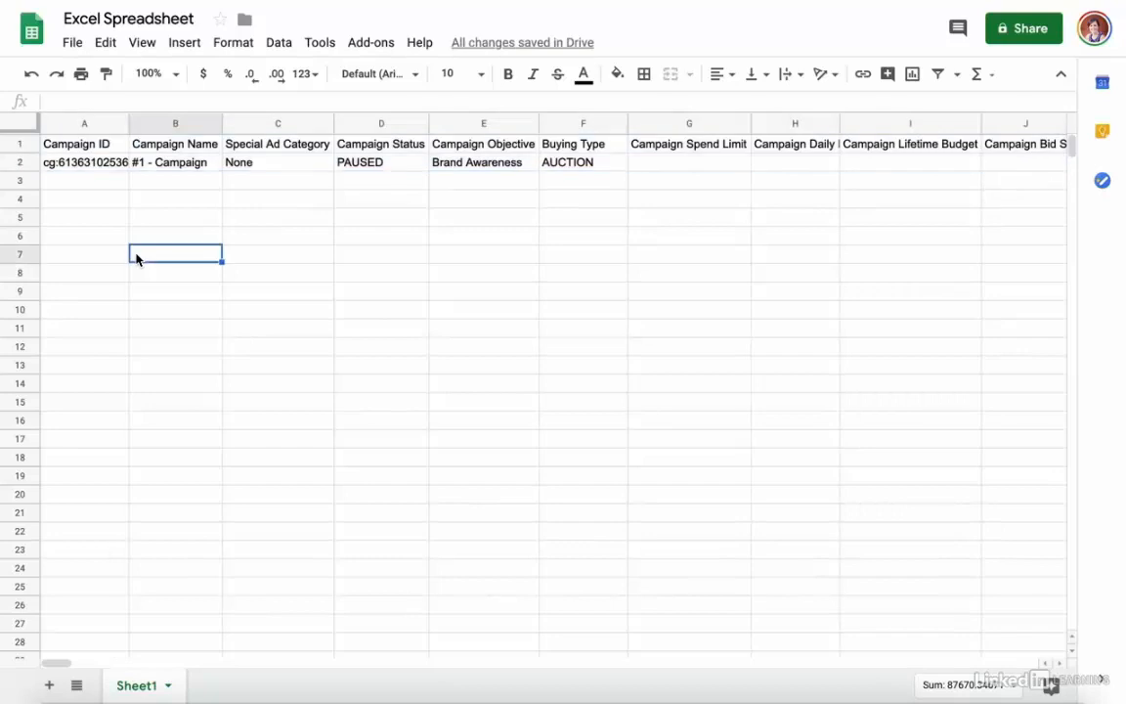
click(80, 256)
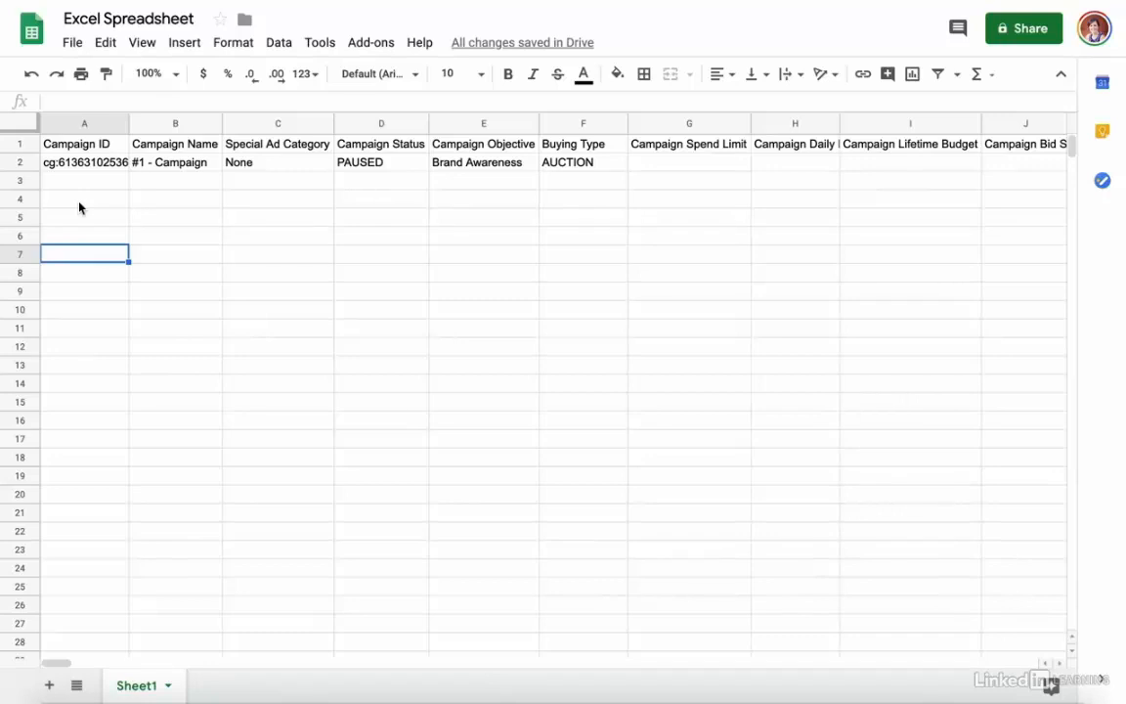
- Set the Campaign Status of #1 - Campaign in cell D2 to ACTIVE
click(373, 168)
text(ACTIVE)
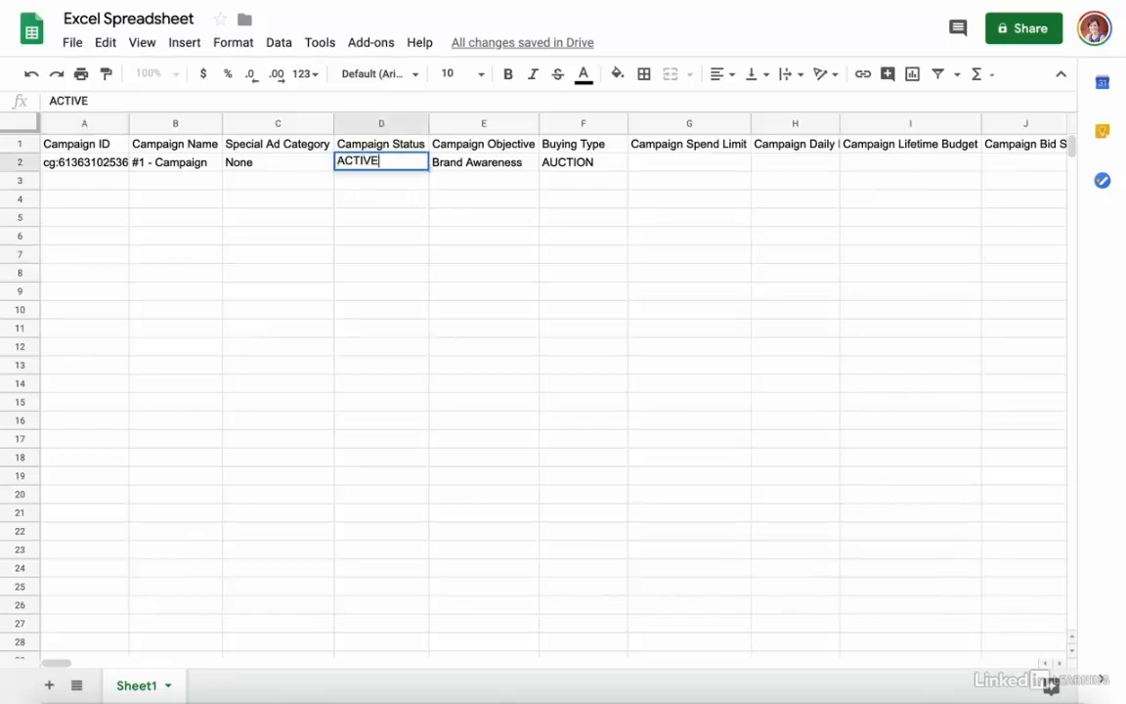
key(Return)
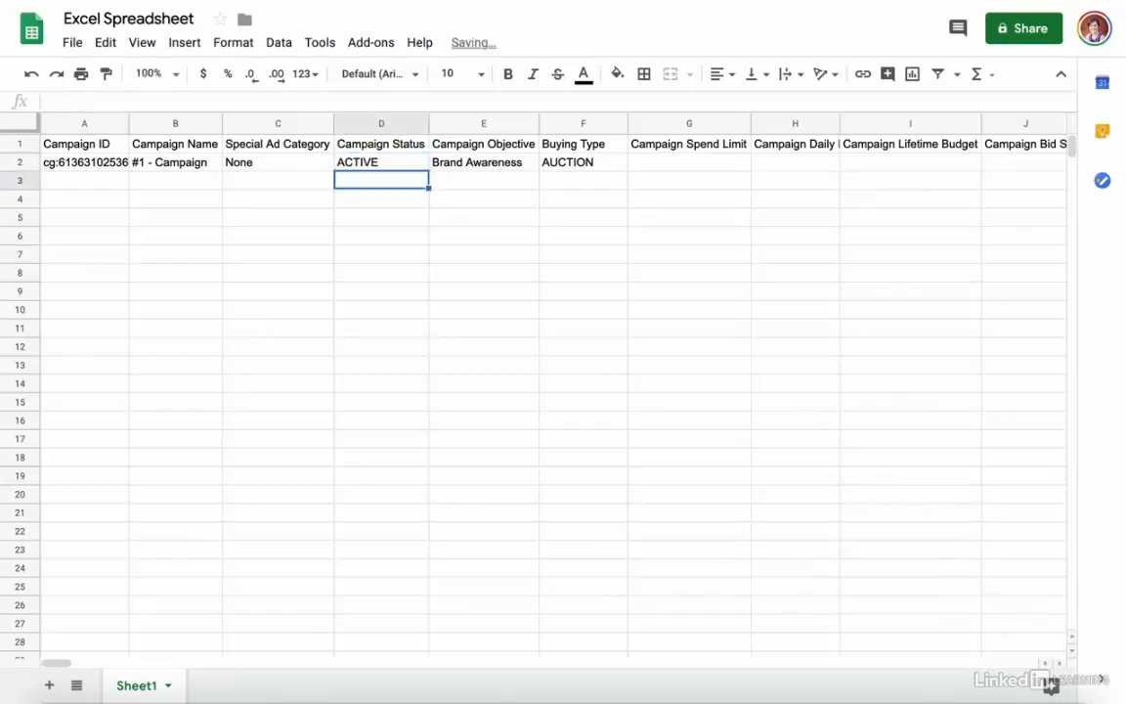
click(110, 200)
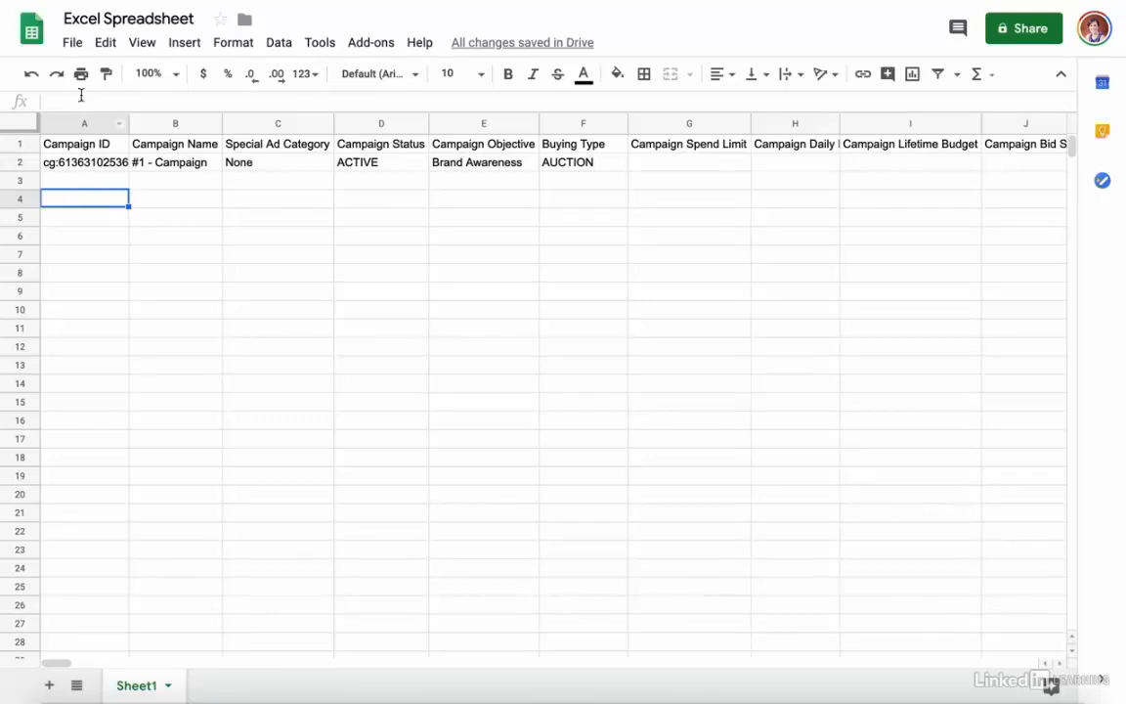
- Duplicate the campaign row by copying row 2 into row 3
click(20, 162)
key(ctrl+c)
click(62, 181)
key(ctrl+v)
click(63, 205)
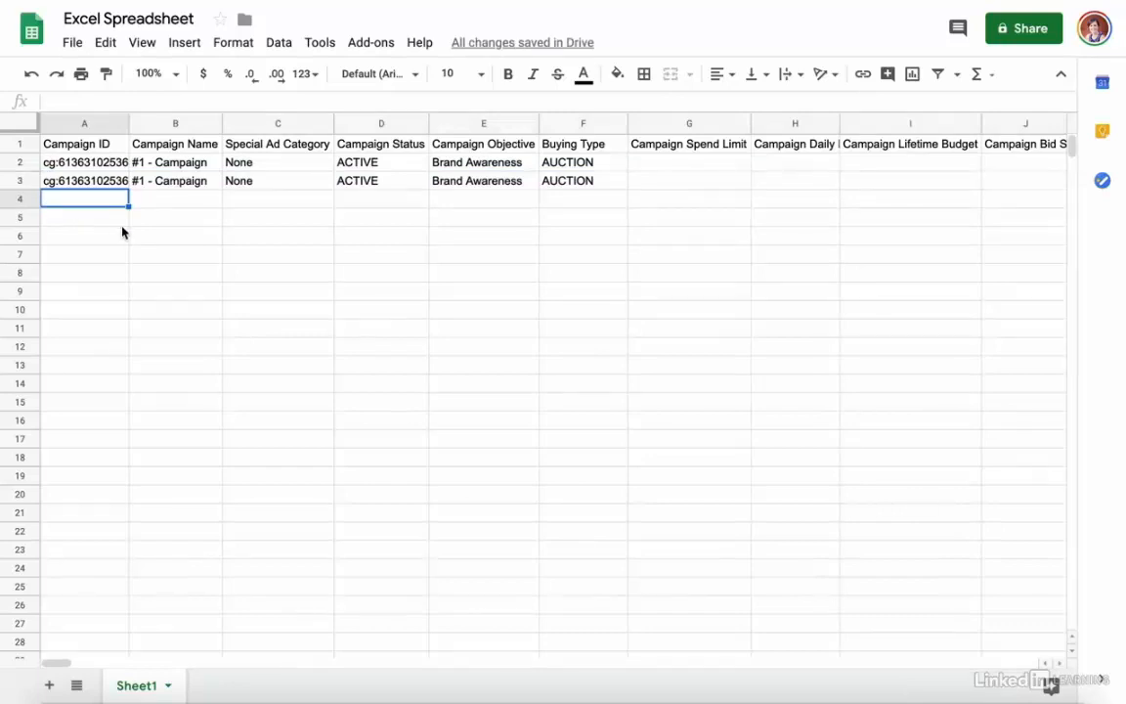
- Clear the Campaign ID from the duplicated campaign in row 3
click(84, 181)
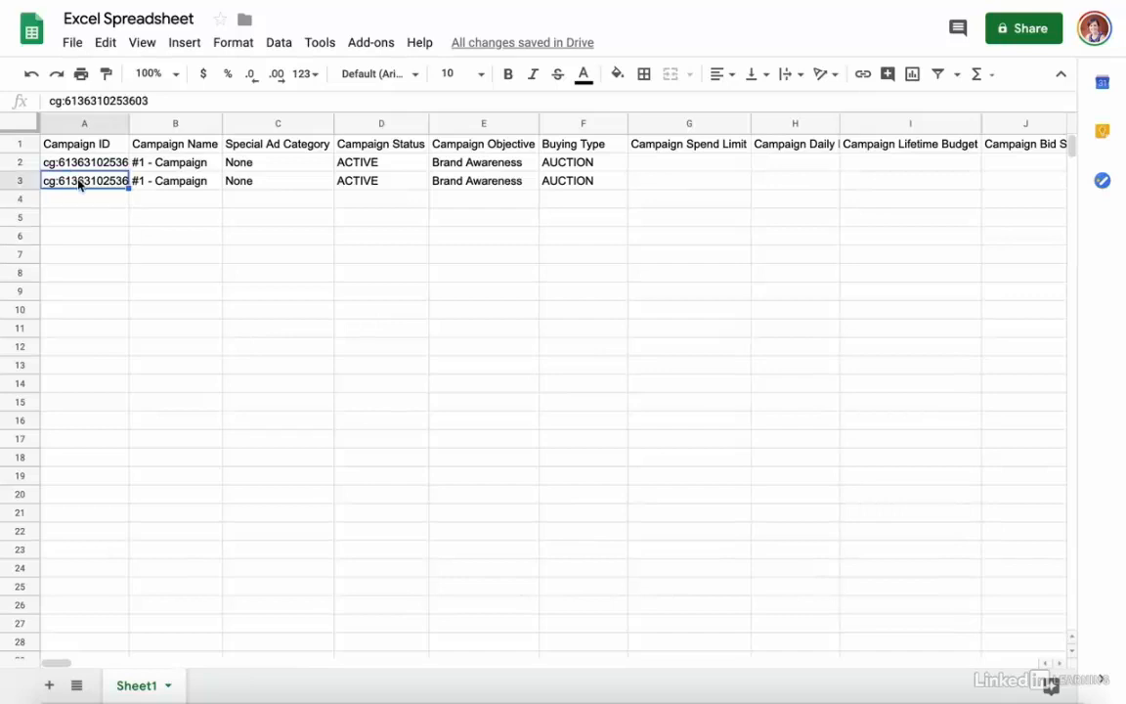
key(Delete)
click(150, 222)
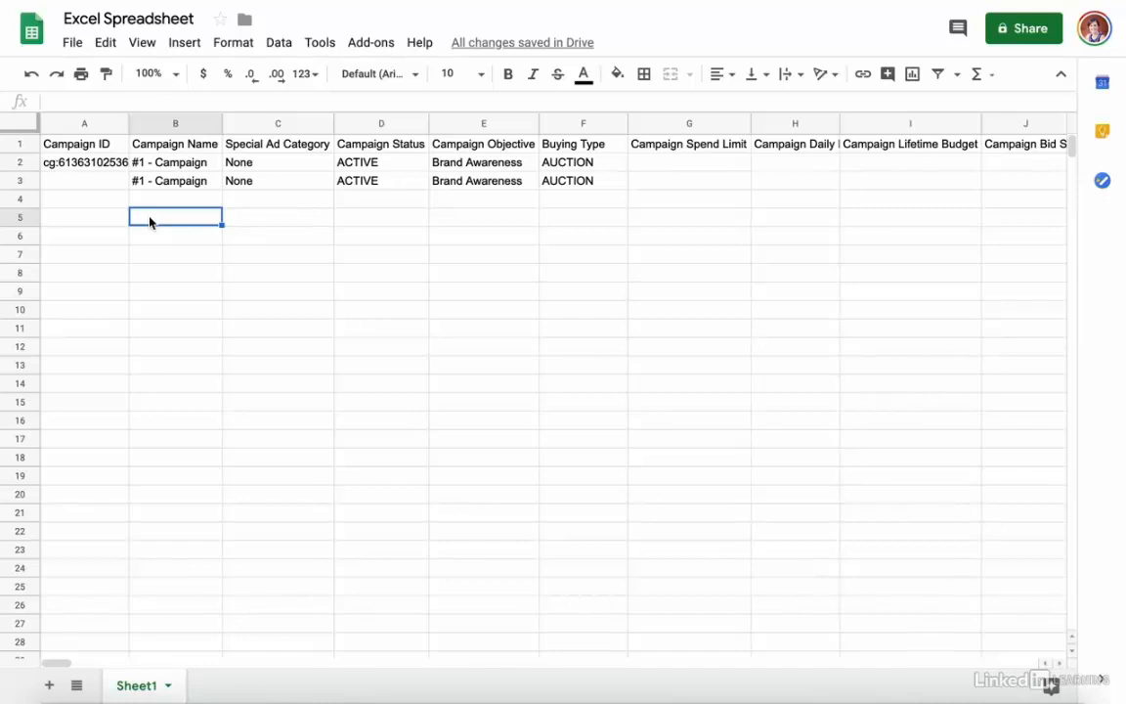
click(74, 250)
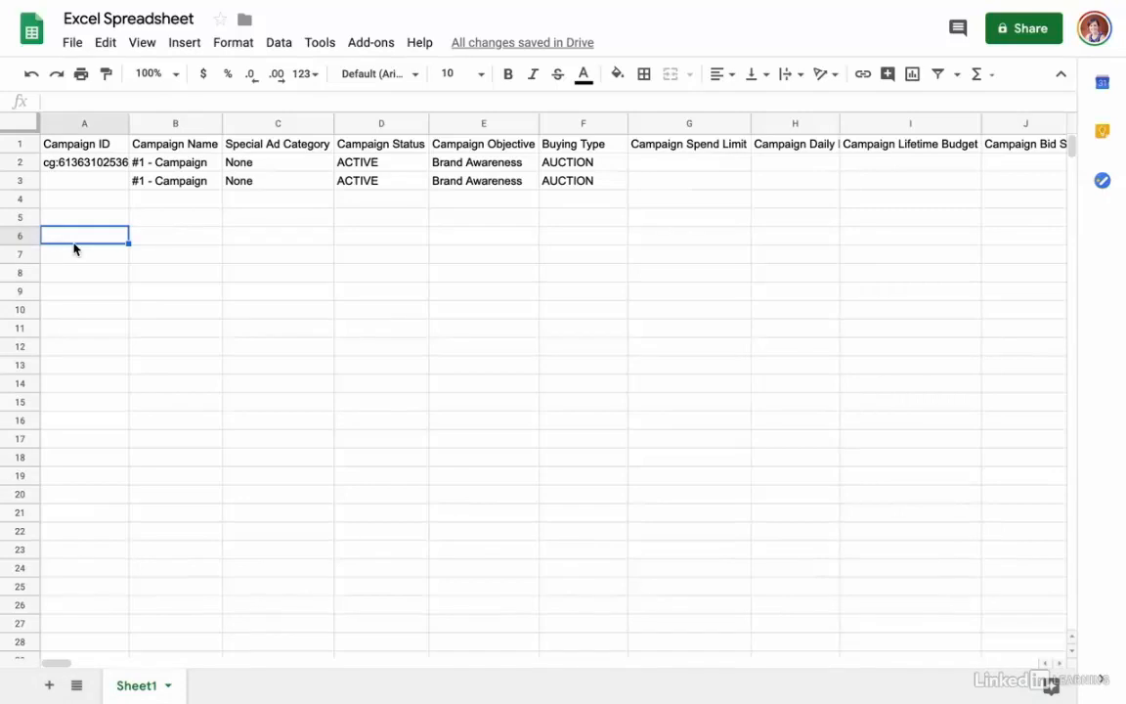
- Copy the header row and the first campaign row, rows 1 and 2, from the sheet
click(17, 162)
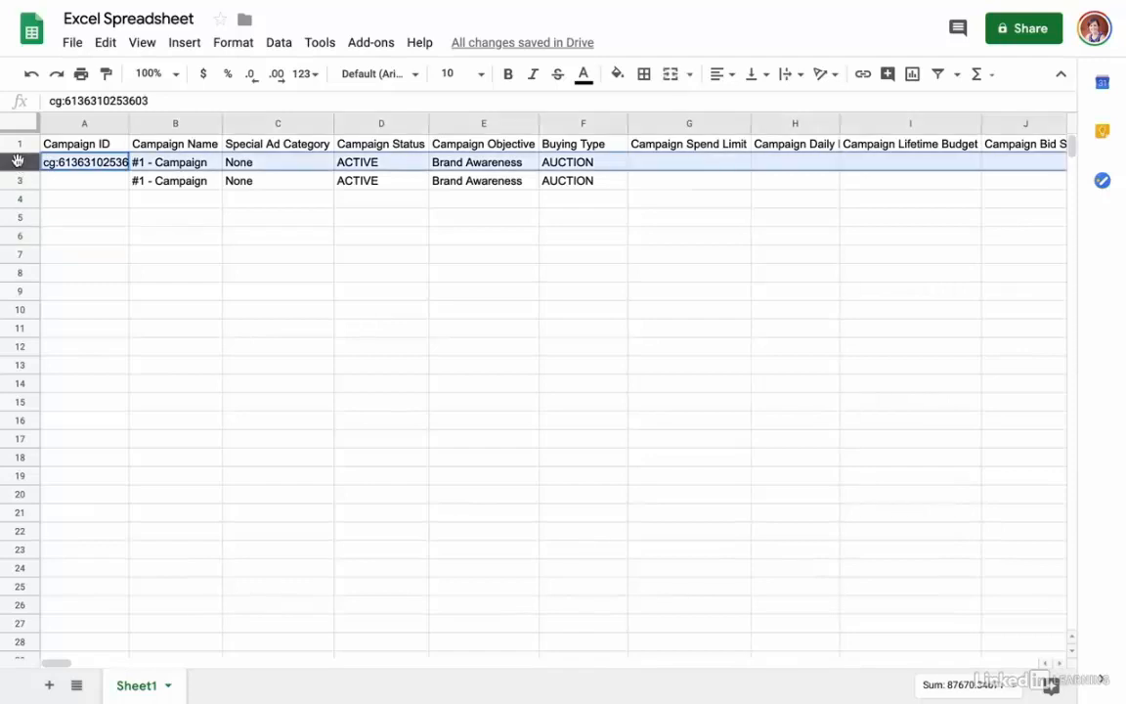
drag(17, 159, 19, 143)
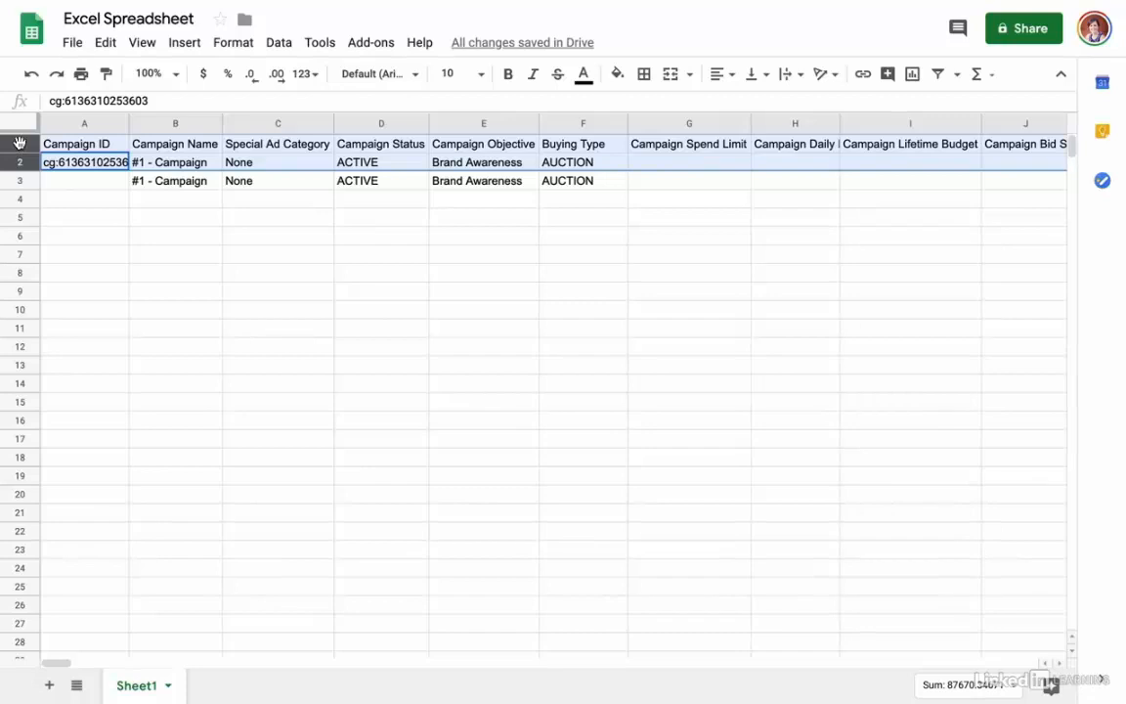
key(ctrl+c)
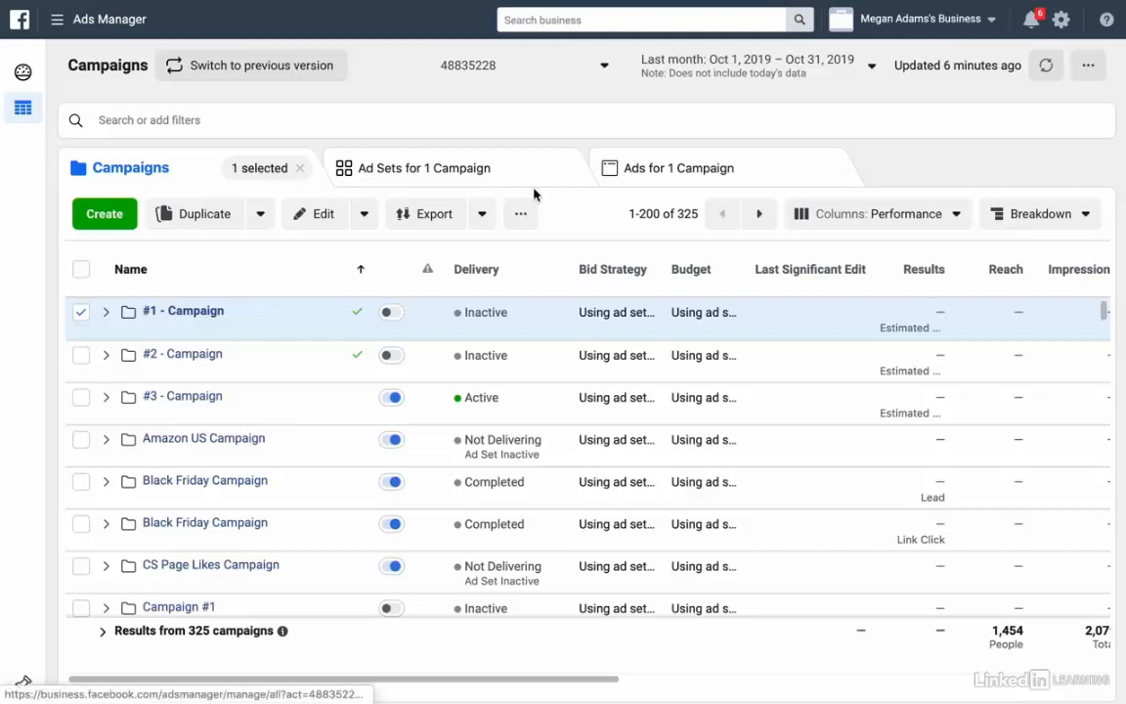
- Switch to Ads Manager, paste the copied rows into Import Ads, change the source to Text or Excel file, and close the dialog without importing
click(481, 219)
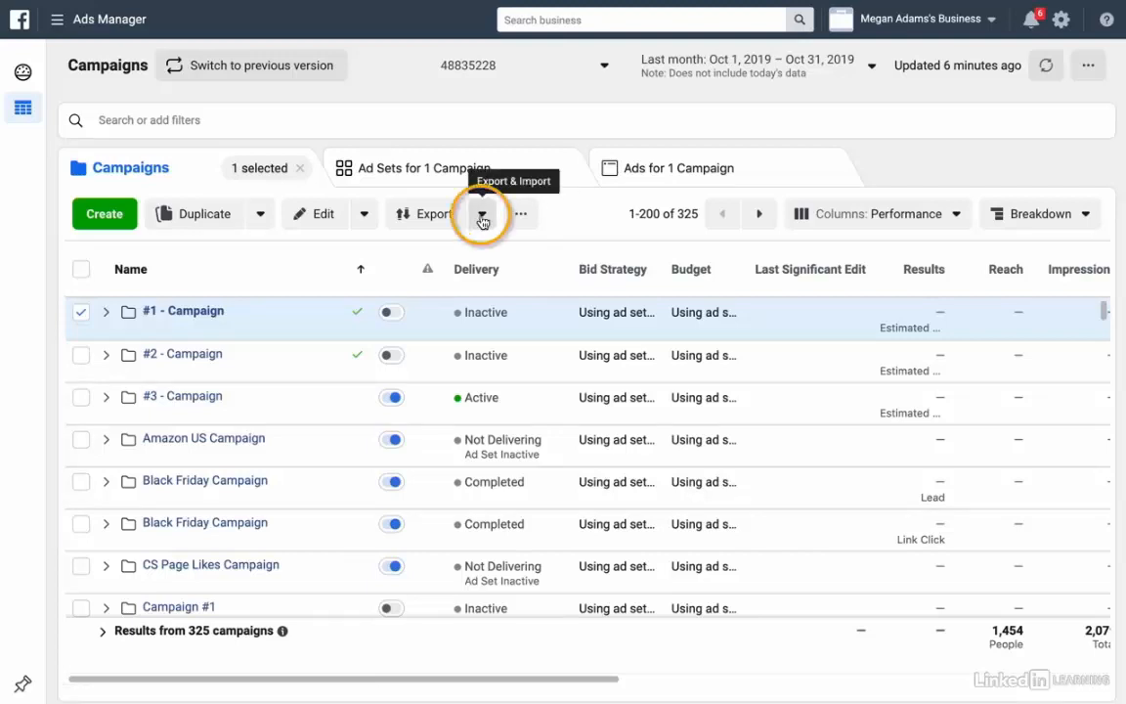
click(419, 274)
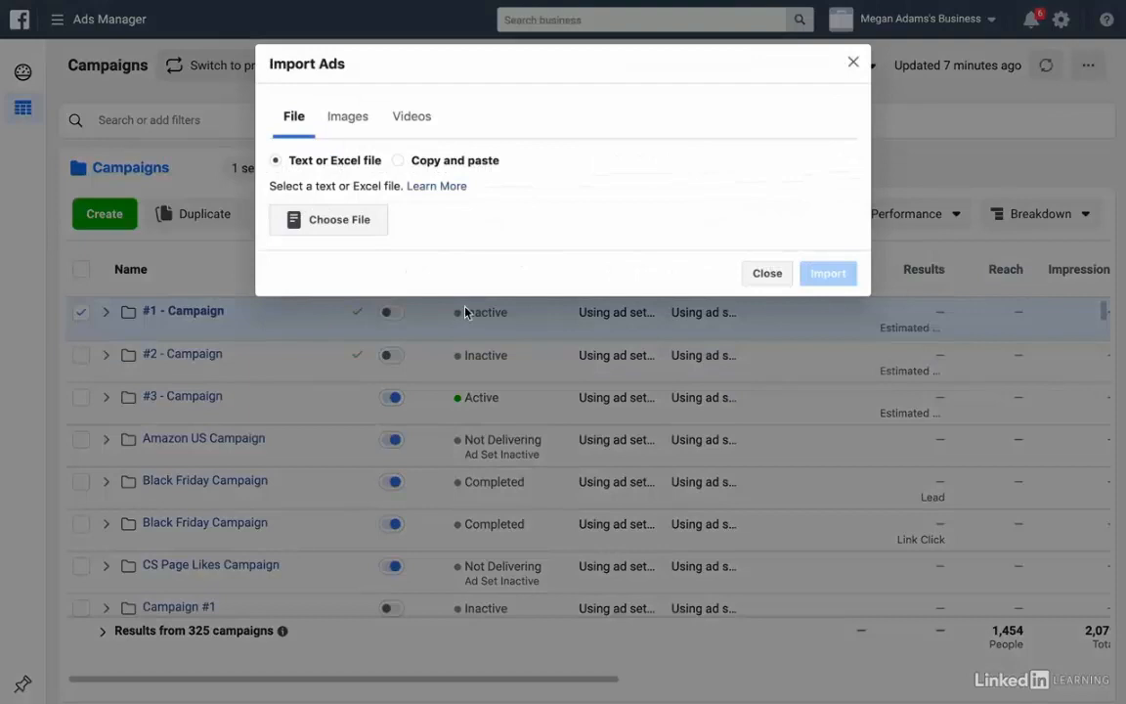
click(400, 163)
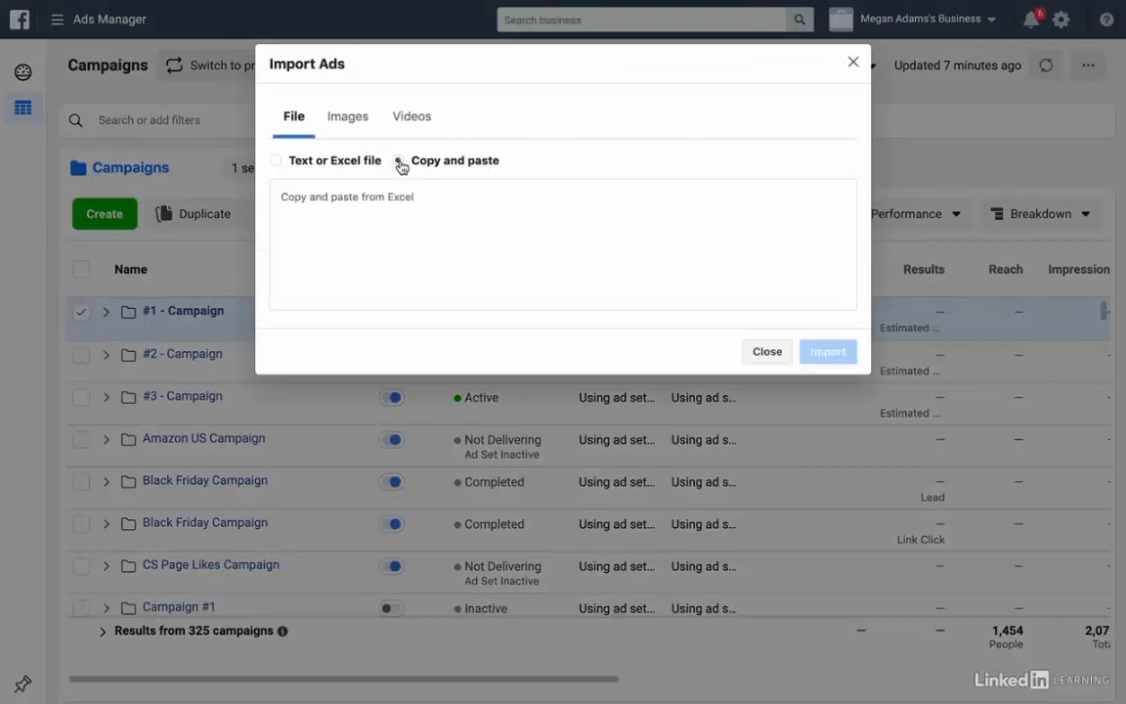
click(459, 198)
key(ctrl+v)
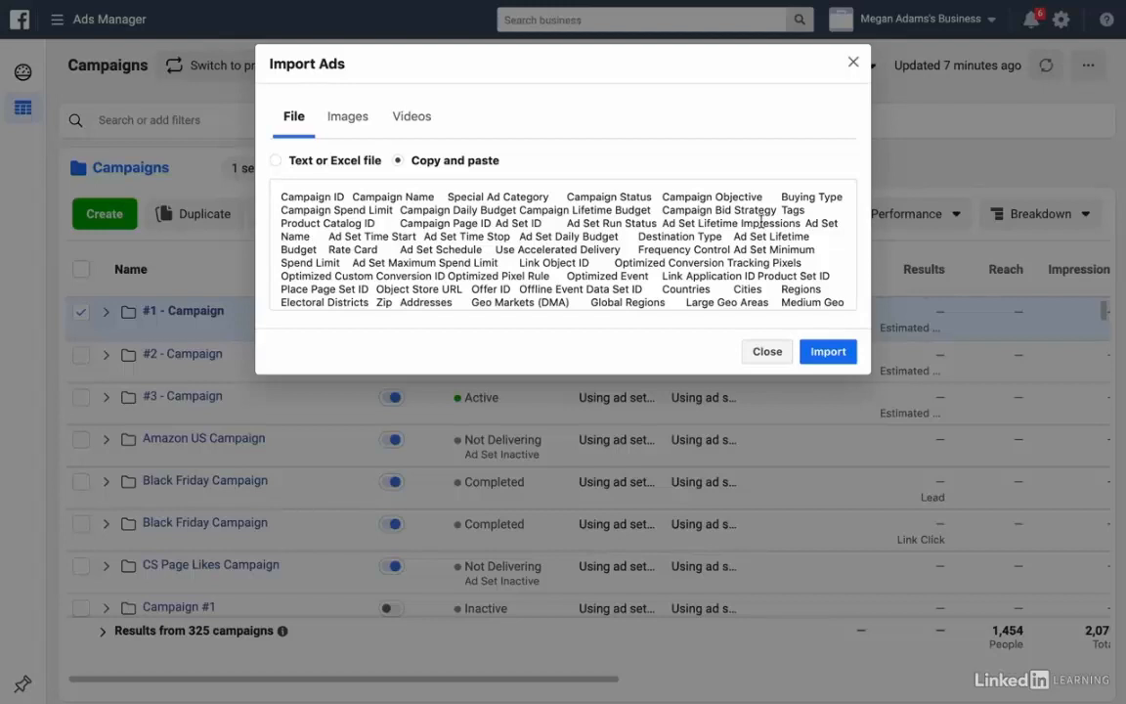
click(276, 166)
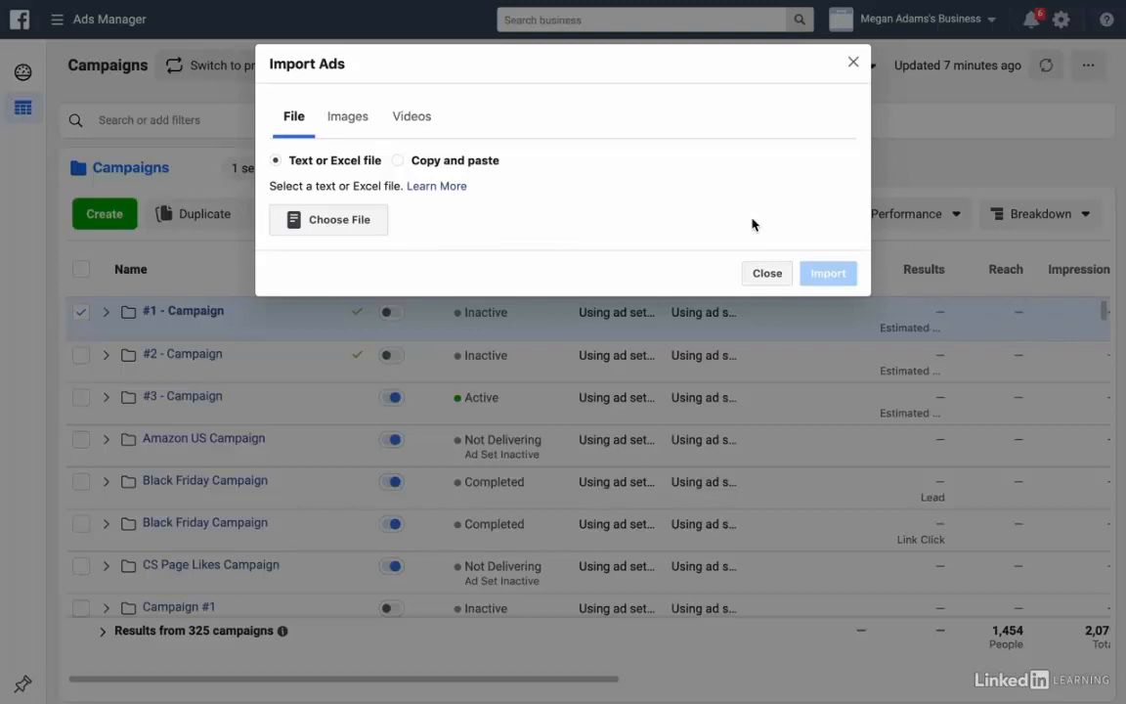
click(771, 273)
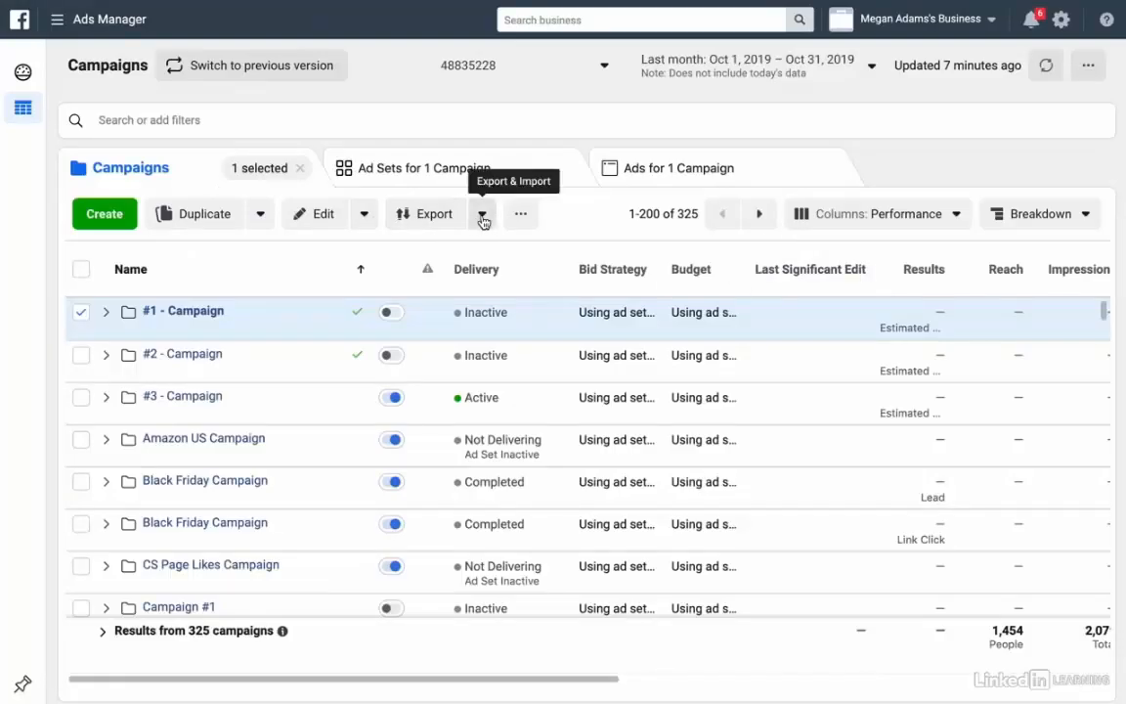
click(481, 215)
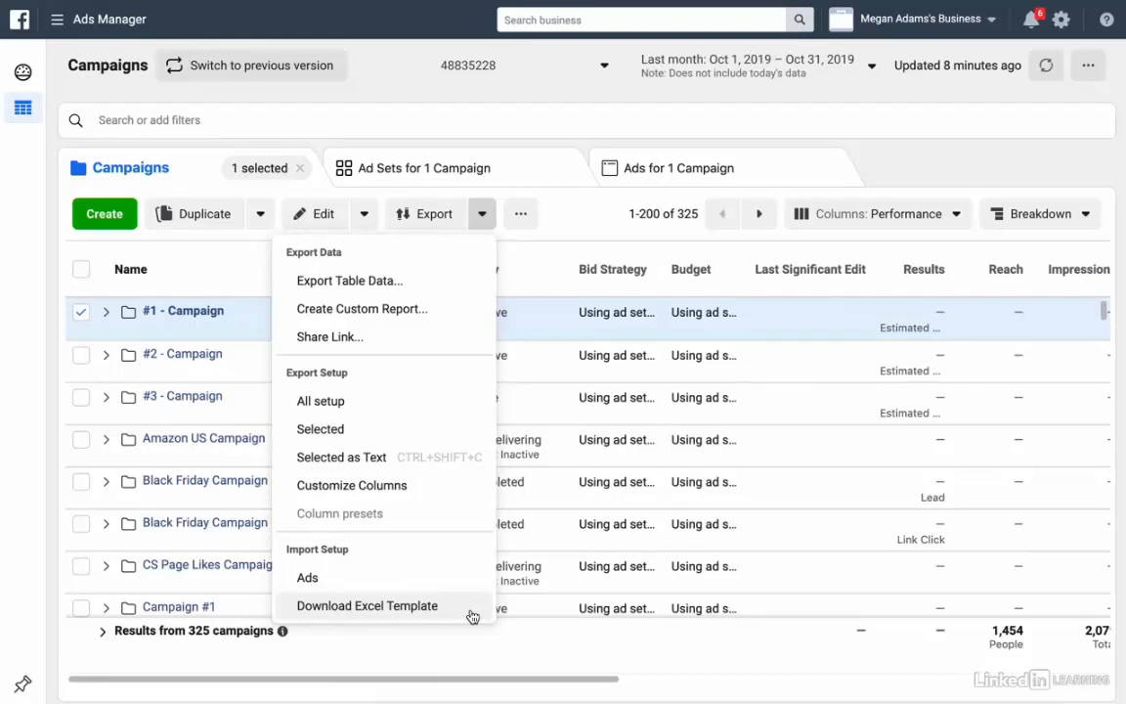
click(935, 163)
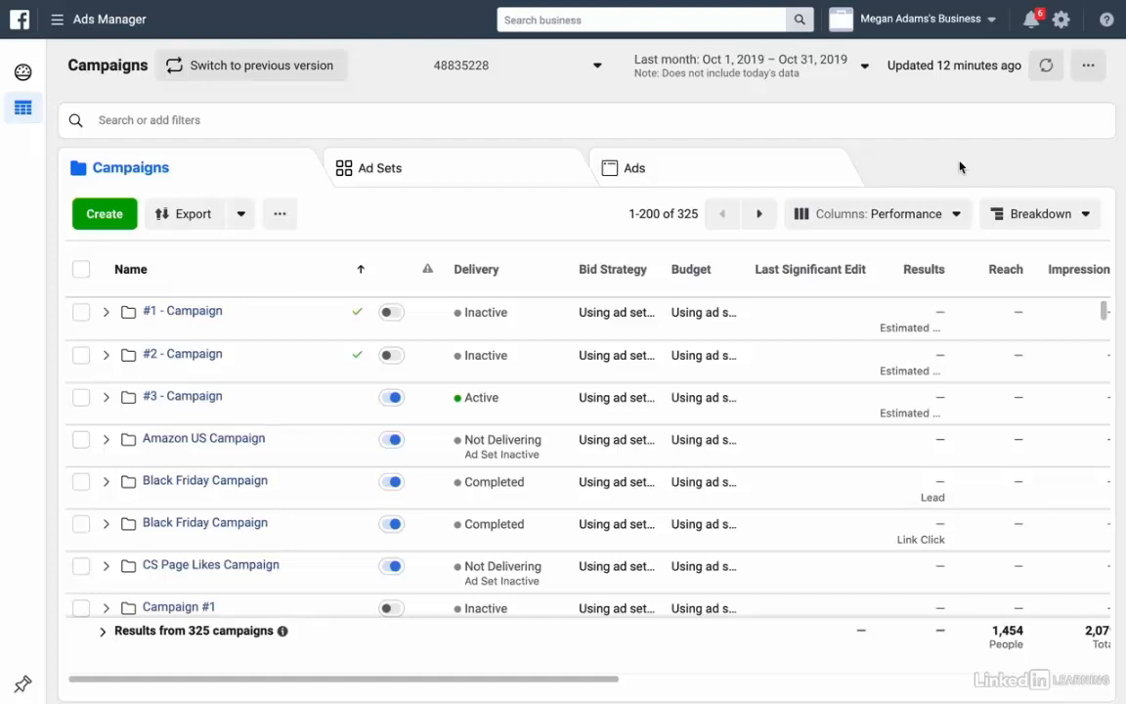
- Select #1 - Campaign and create a campaign tag named New tag for it
click(81, 312)
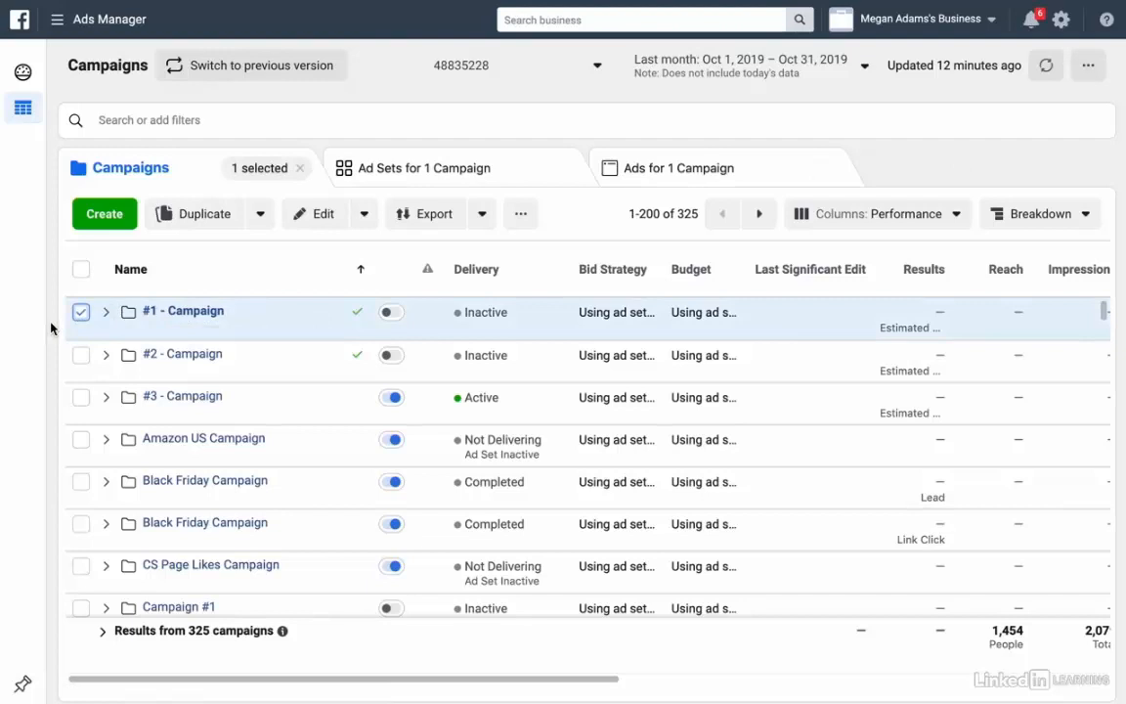
click(519, 214)
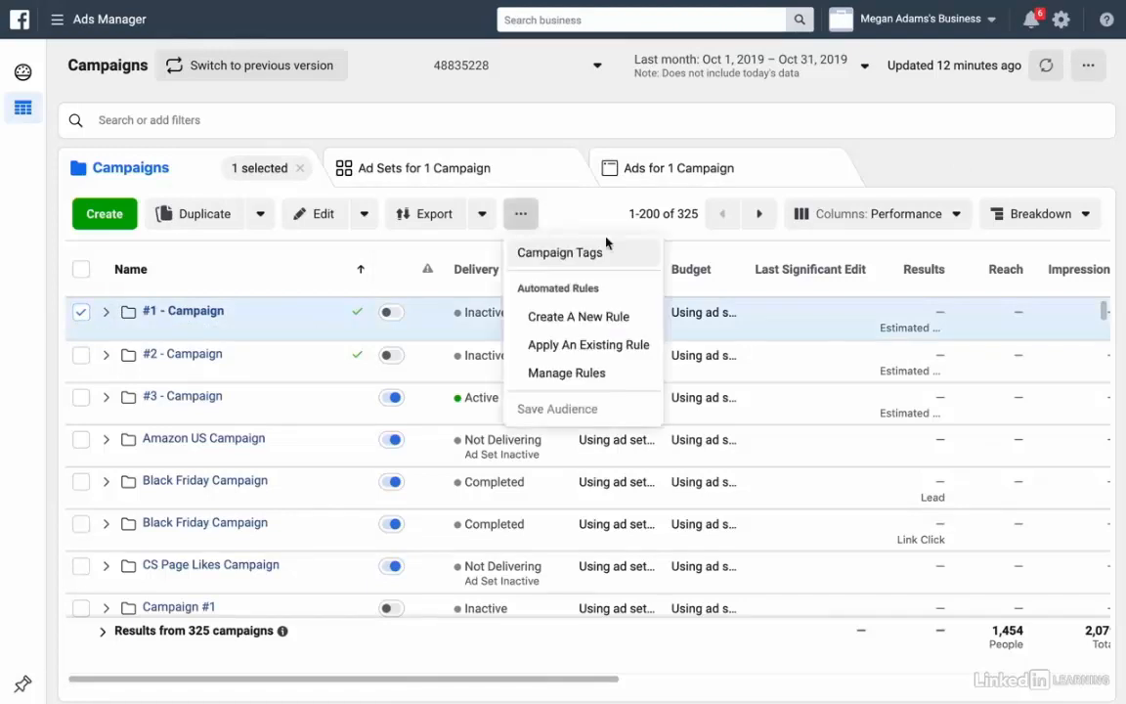
click(639, 254)
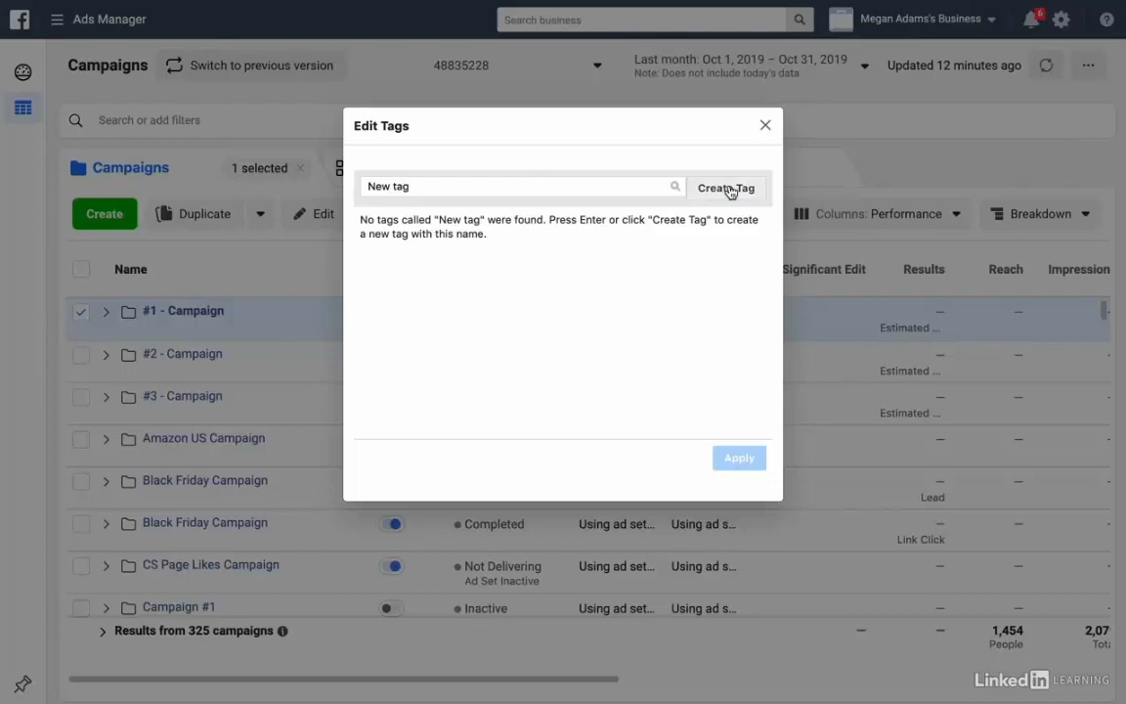
click(729, 189)
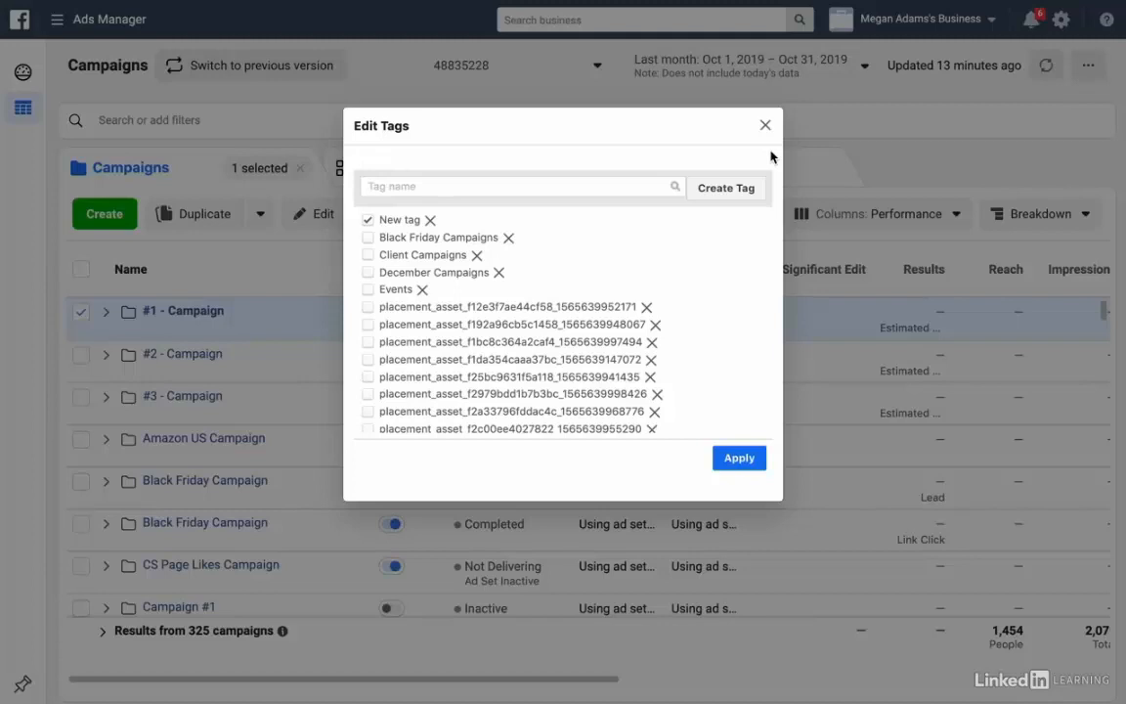
- Choose the Black Friday Campaigns tag instead of New tag and request deletion of the first placement_asset tag
click(370, 239)
click(368, 220)
click(648, 308)
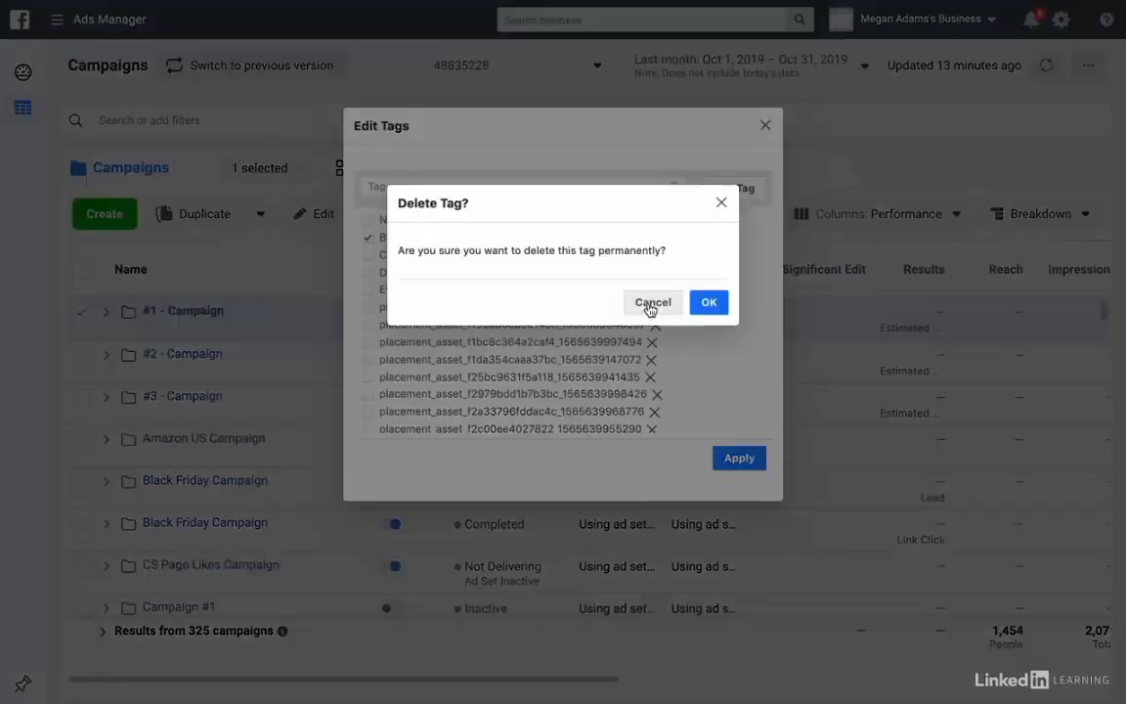